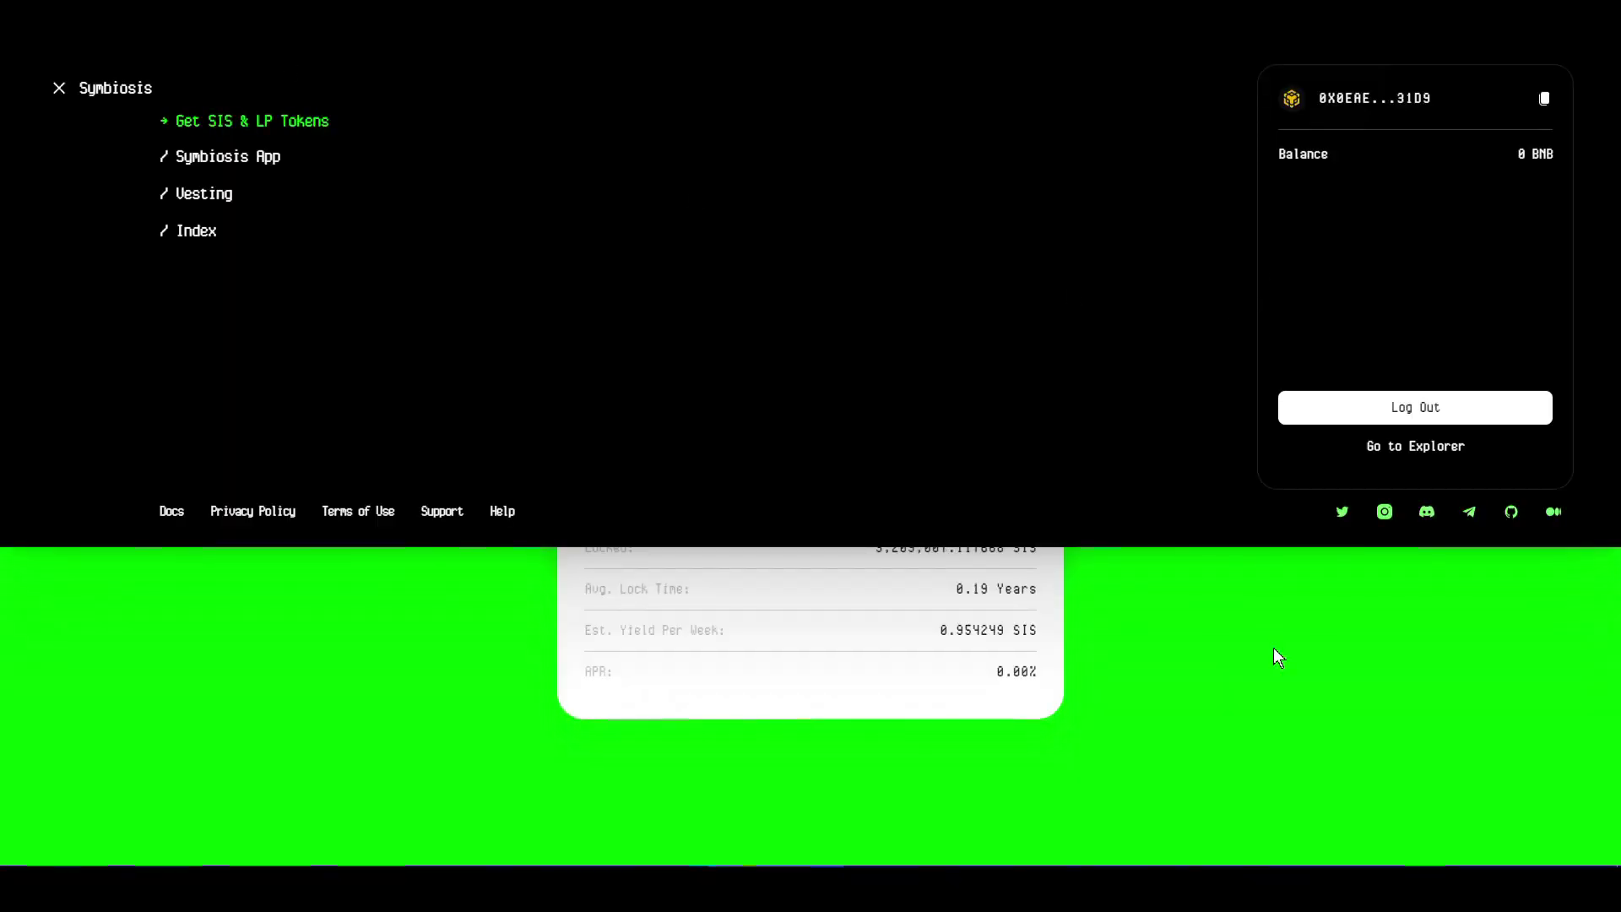
Step: Close the Symbiosis navigation menu and show the network list, with BNB marked current
click(1273, 646)
click(1351, 85)
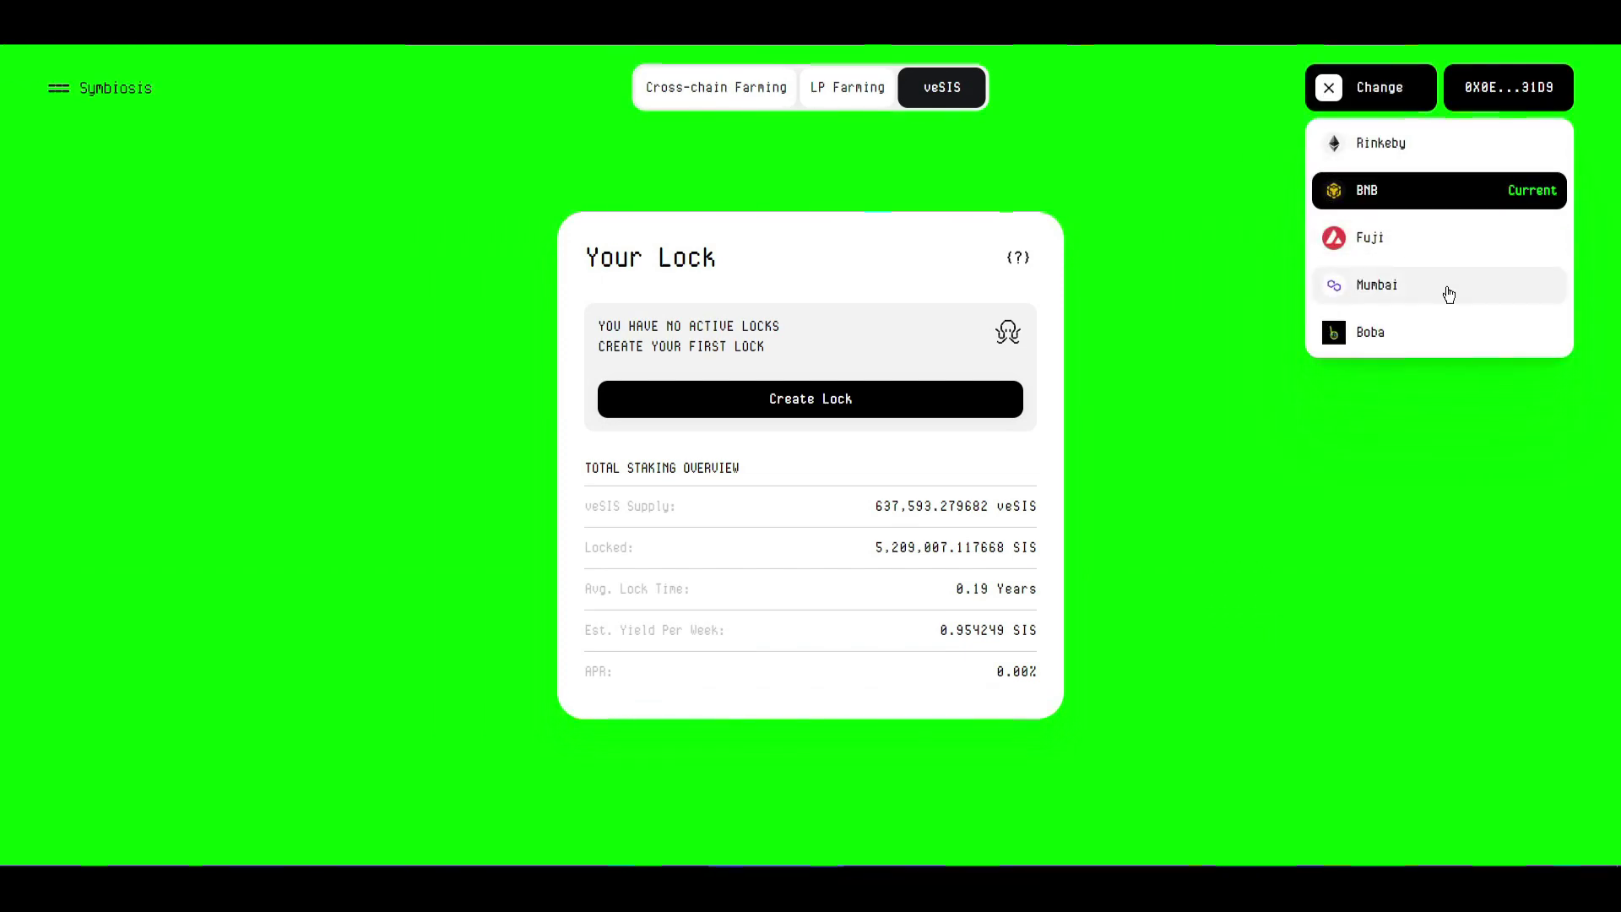
Step: Dismiss the network list without switching away from BNB
click(1325, 512)
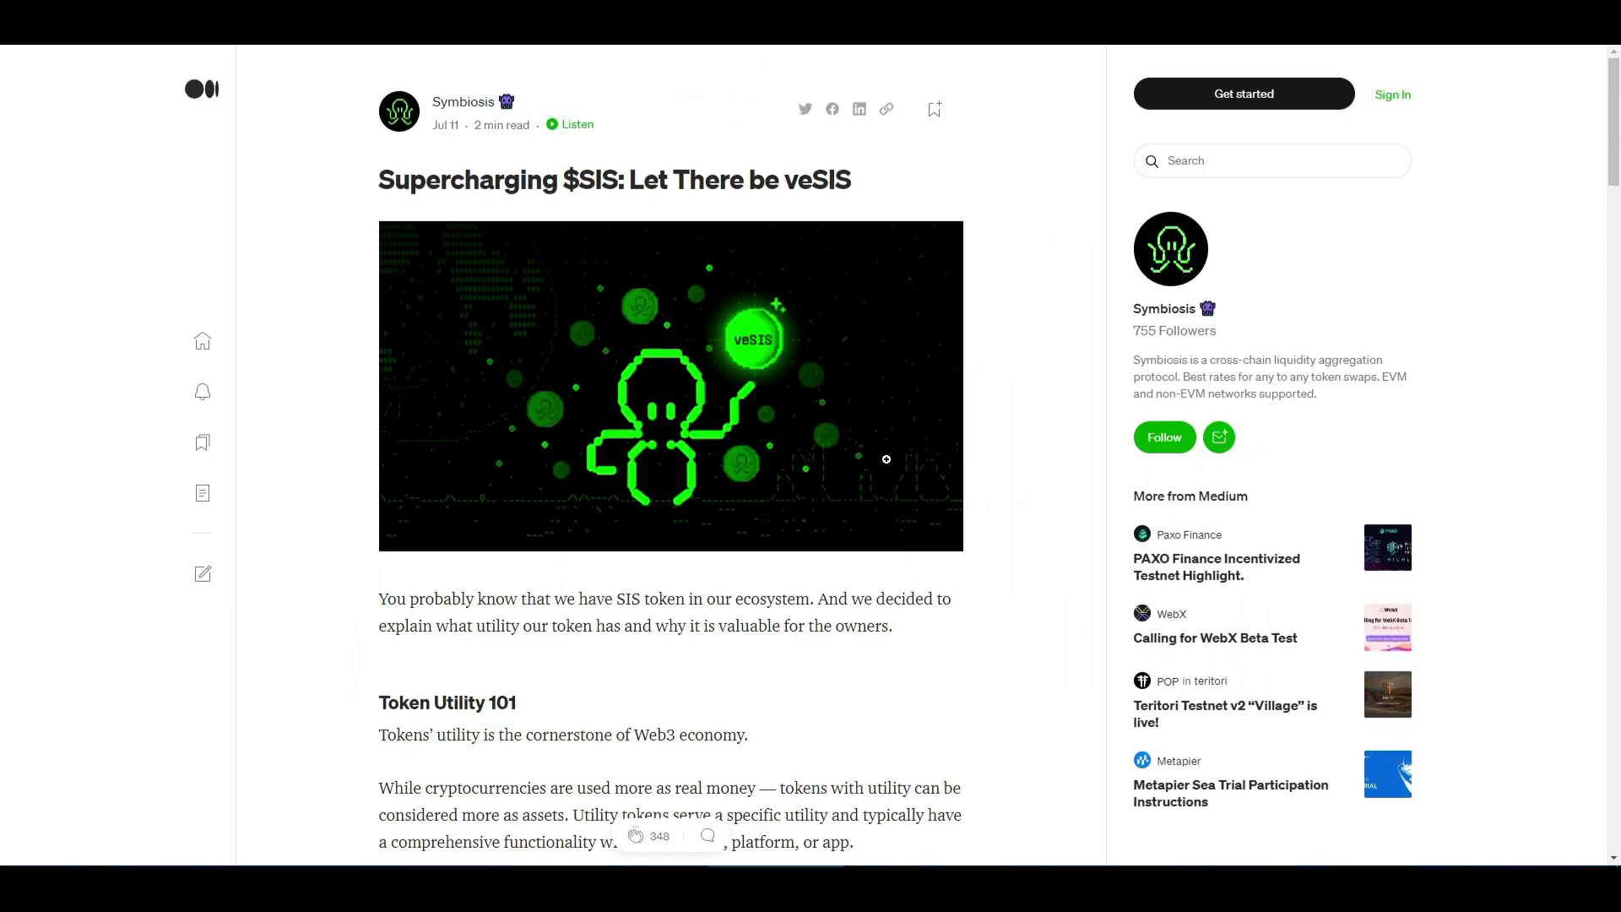
Step: Scroll through the Medium article about Symbiosis veSIS
scroll(899, 459, down, 6)
scroll(898, 459, down, 20)
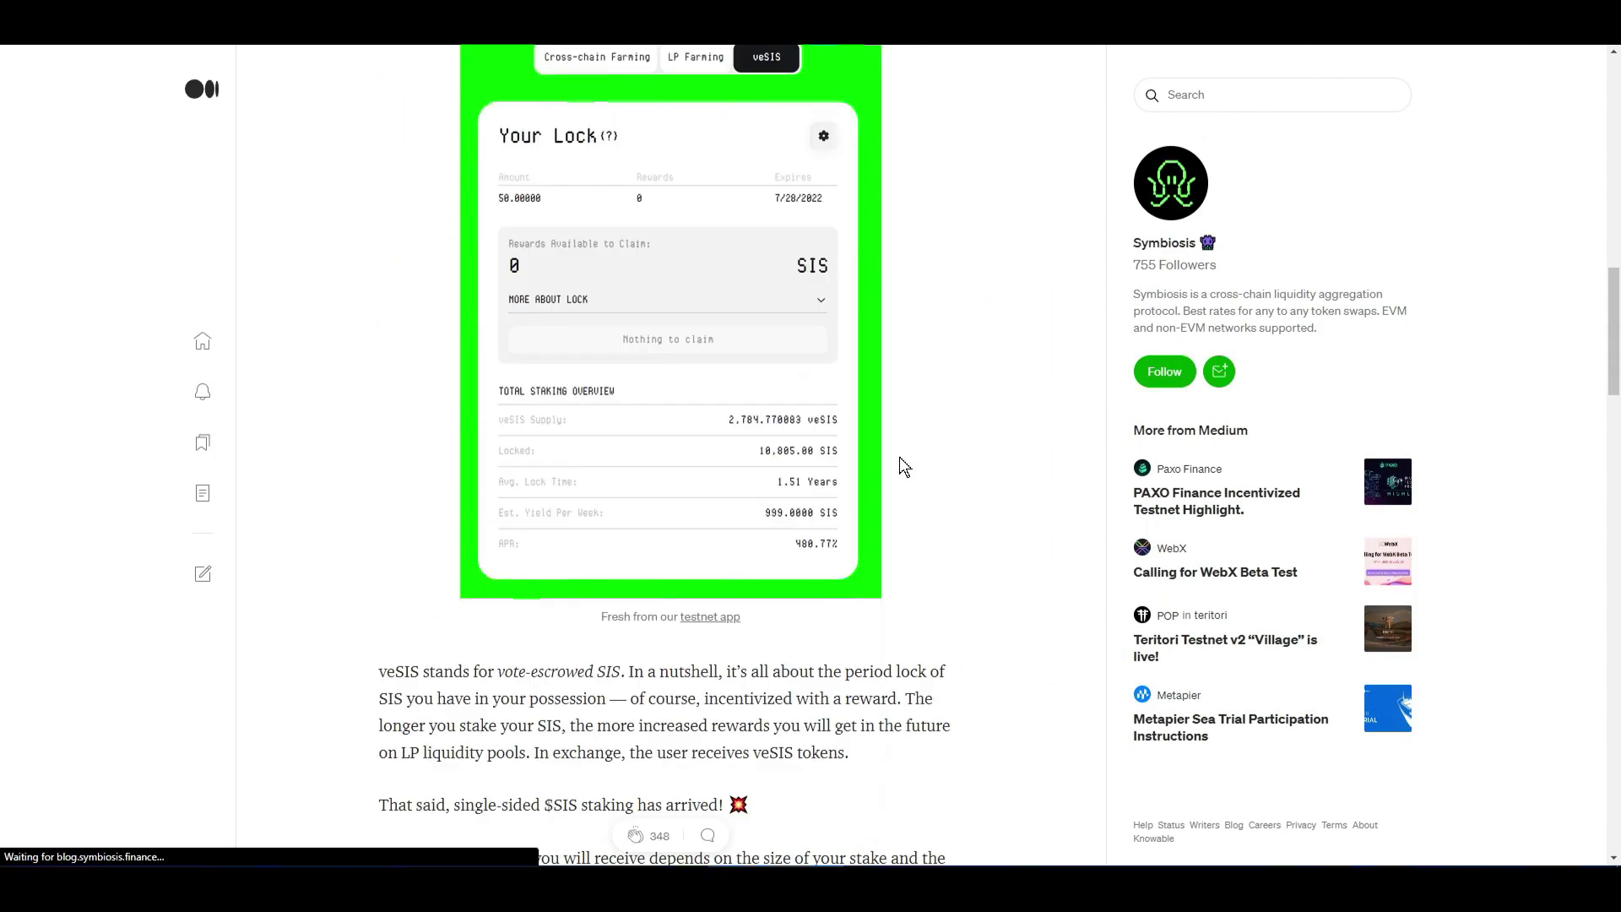
scroll(836, 473, down, 6)
scroll(676, 431, up, 3)
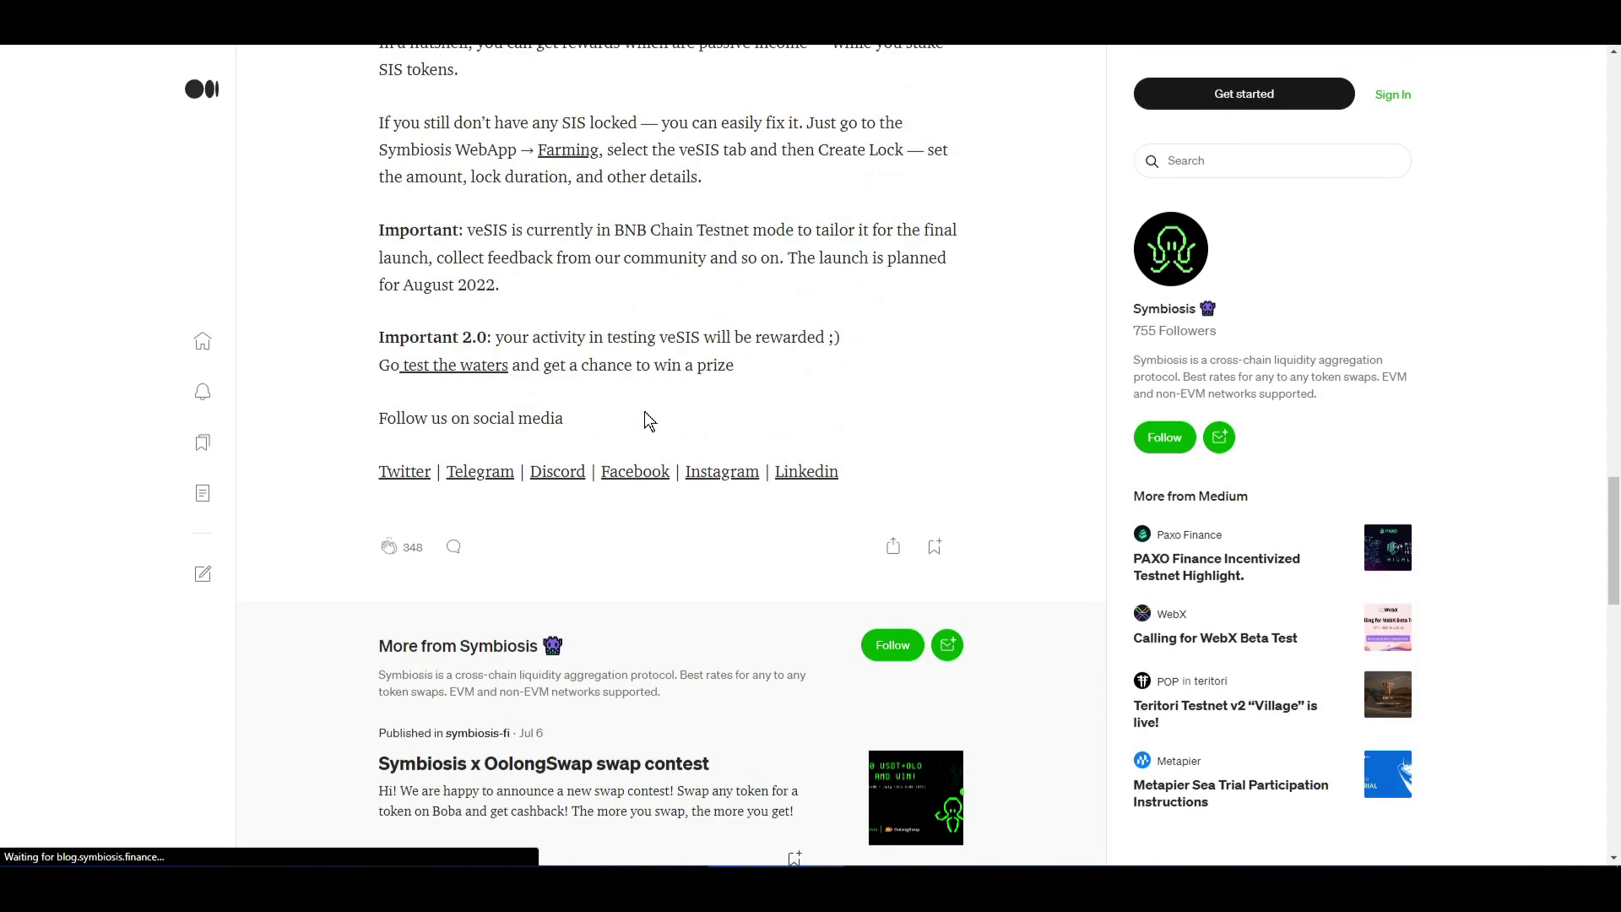
scroll(569, 414, up, 3)
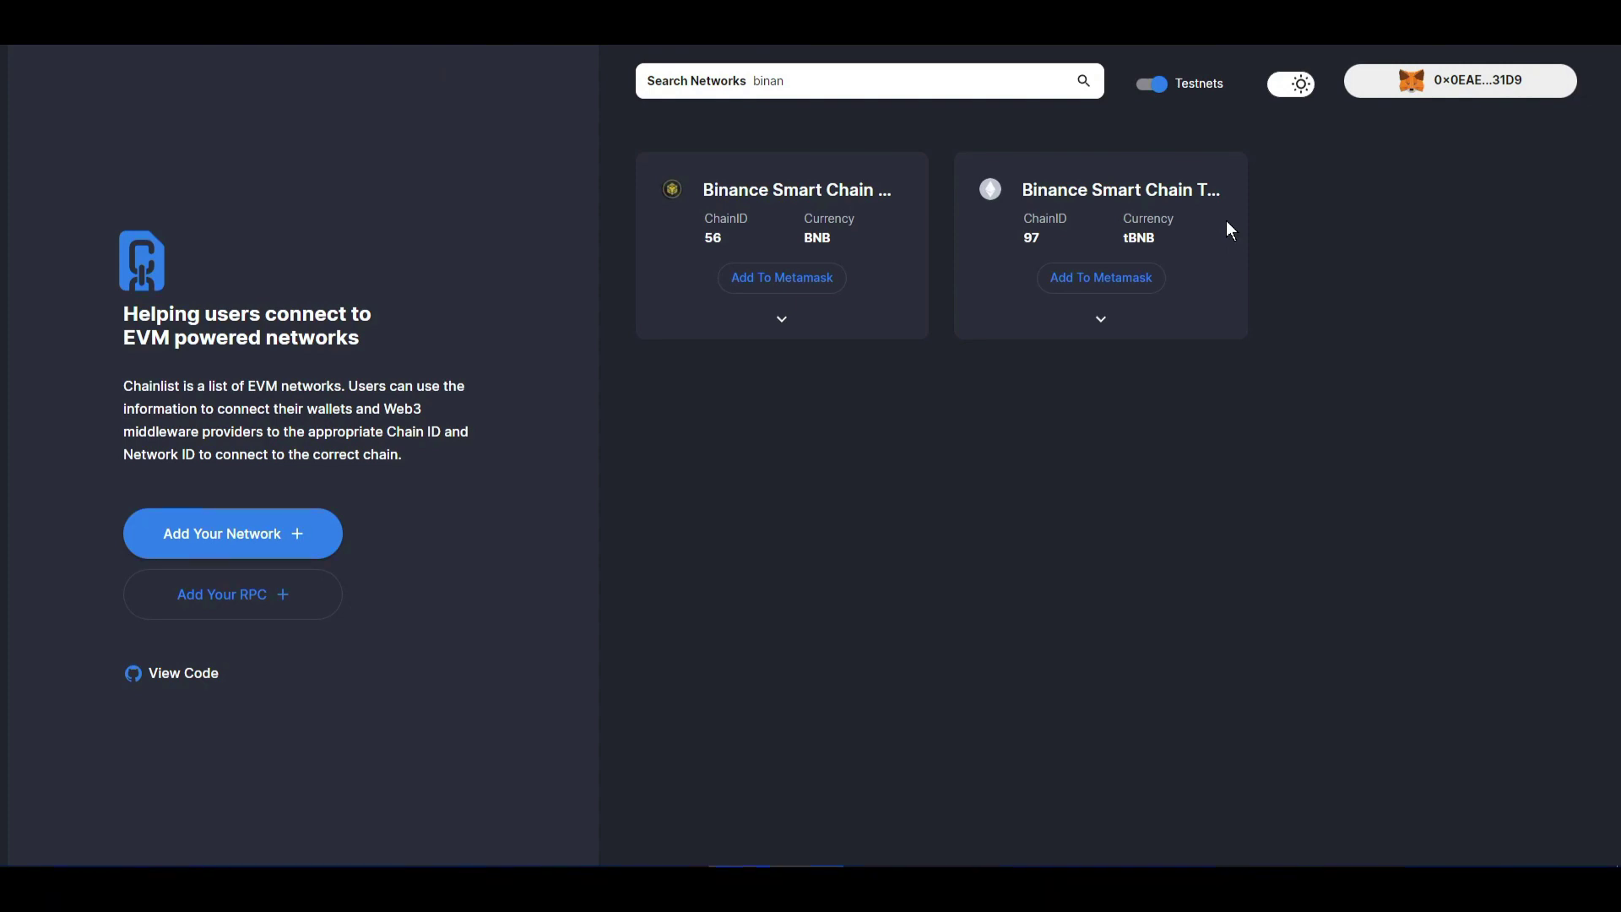
Step: Search Chainlist for 'binan' and expand the Binance Smart Chain Testnet (ID 97) details
click(845, 80)
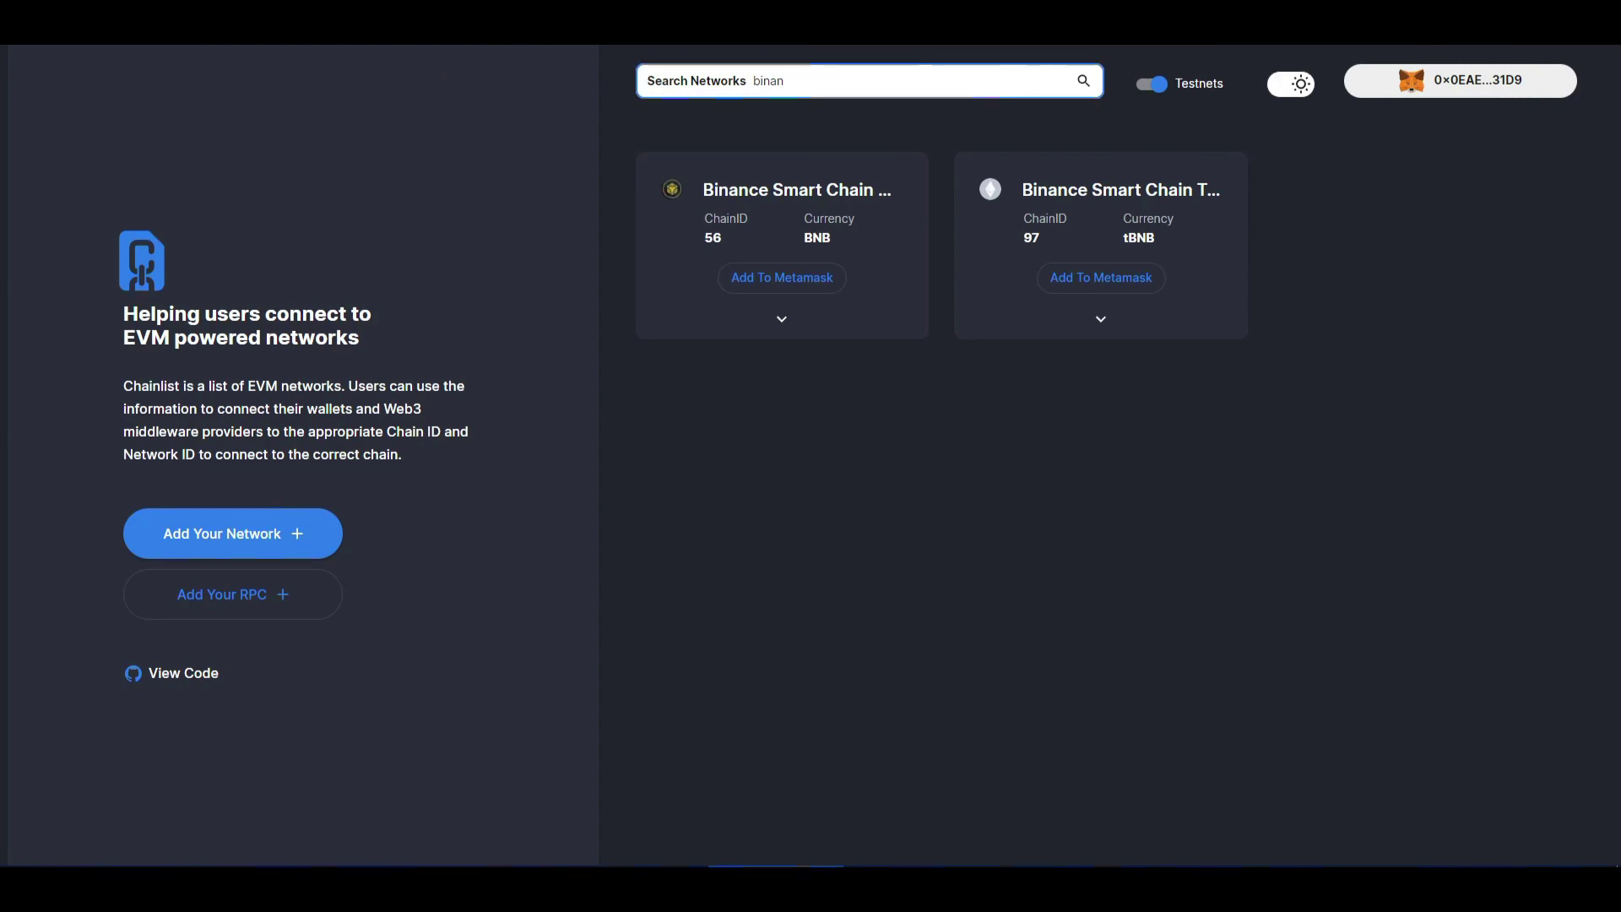
key(BackSpace)
text(binan)
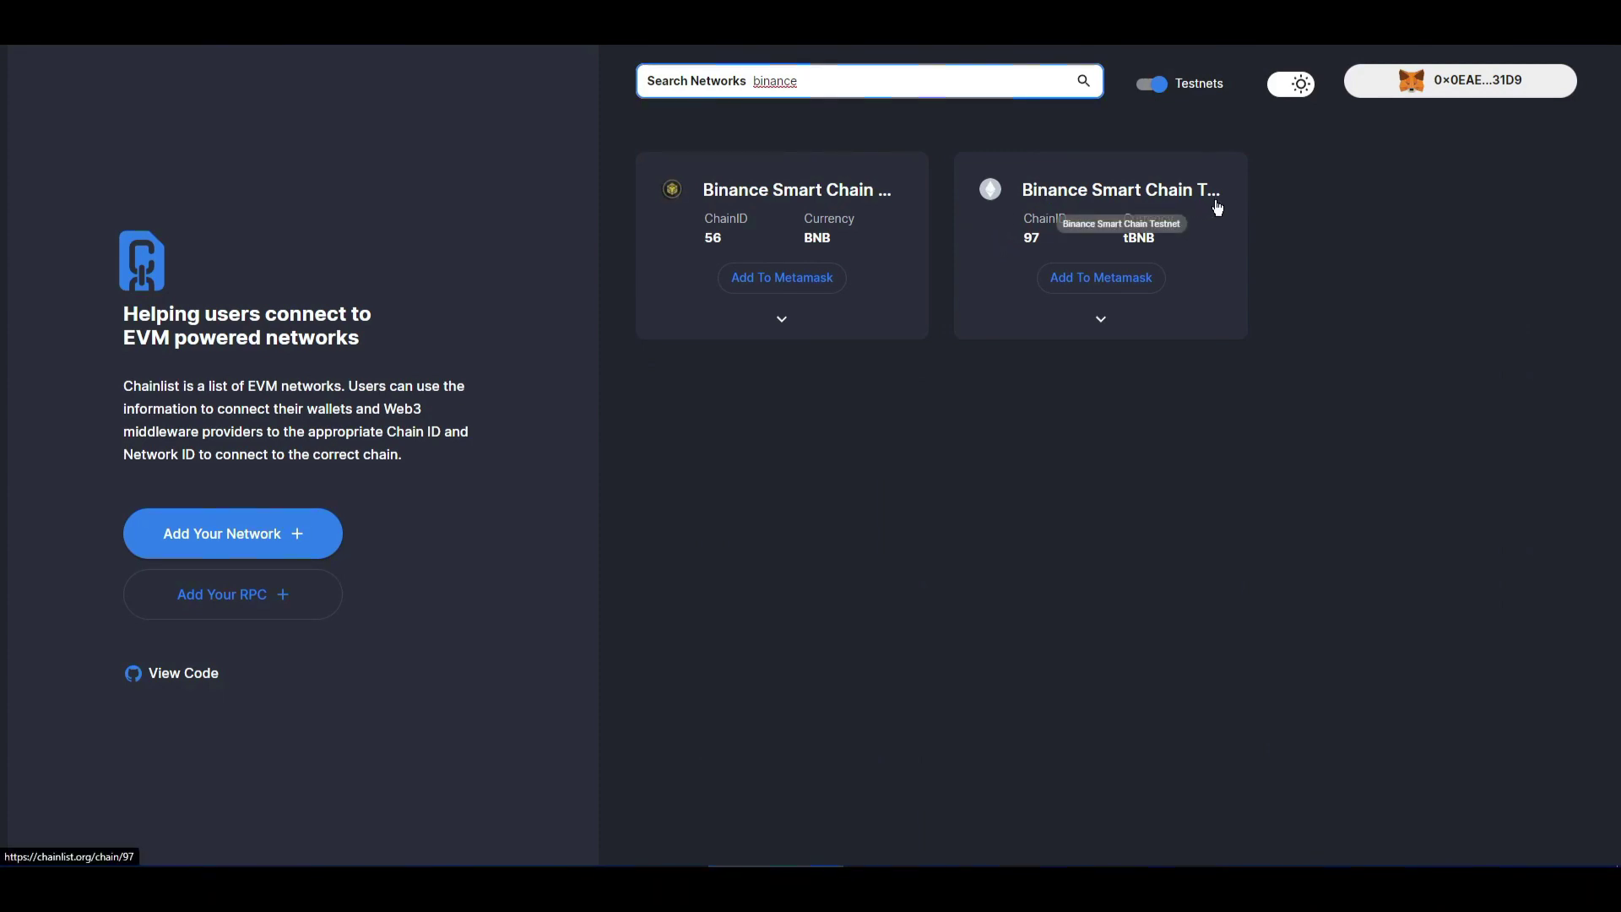
click(1101, 278)
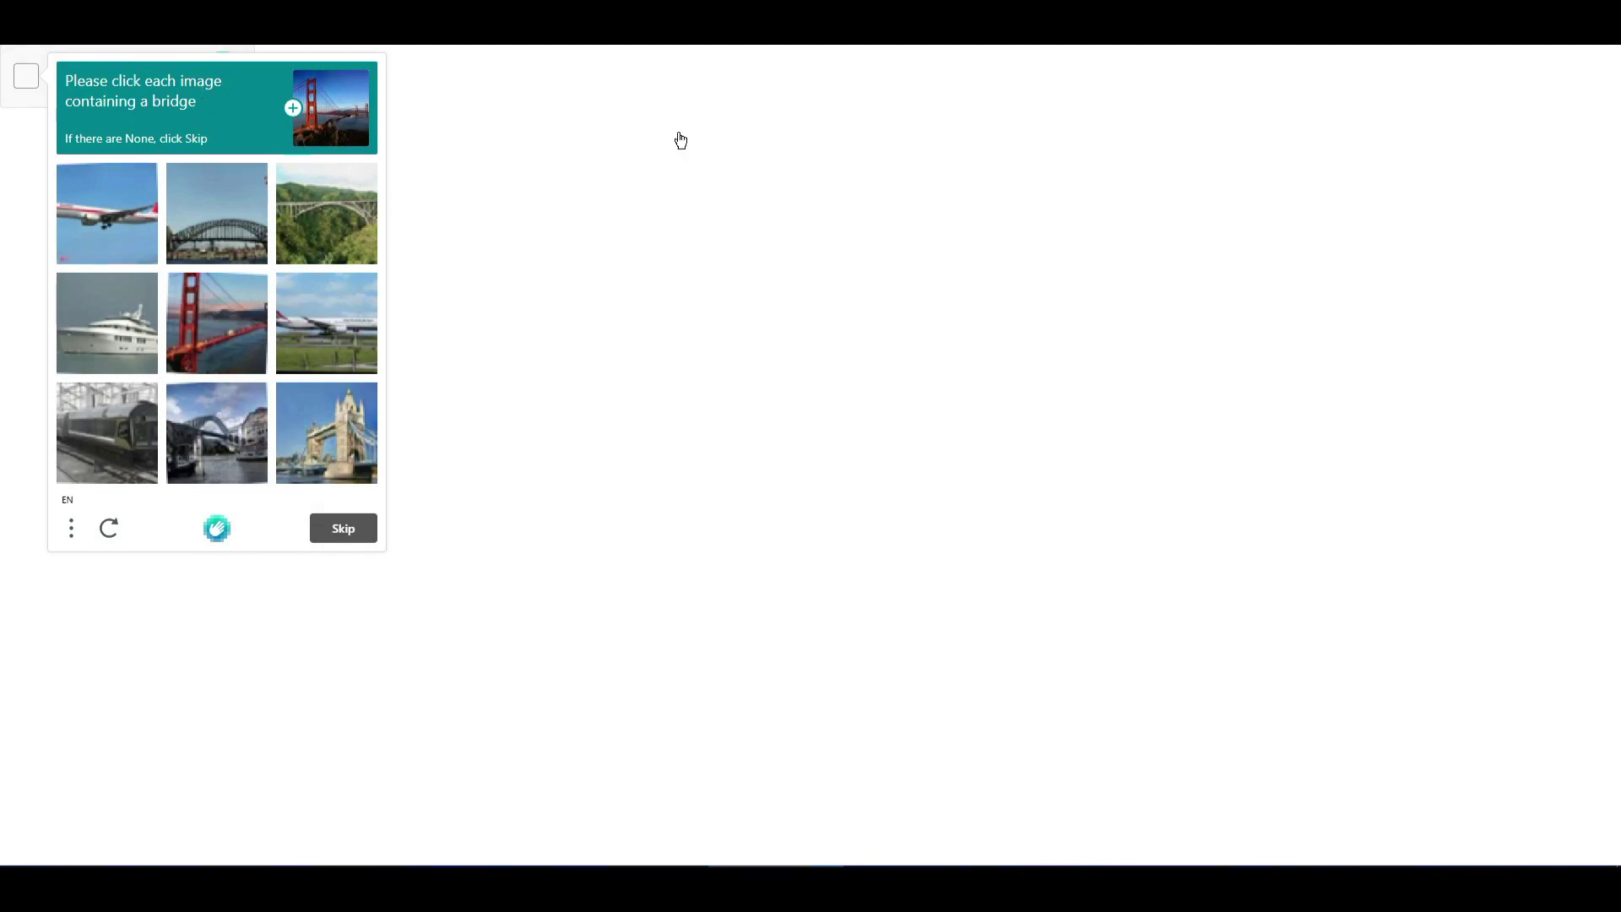
Step: Select the five bridge images in the hCaptcha challenge and submit it
click(227, 251)
click(371, 225)
click(204, 447)
click(301, 443)
click(203, 322)
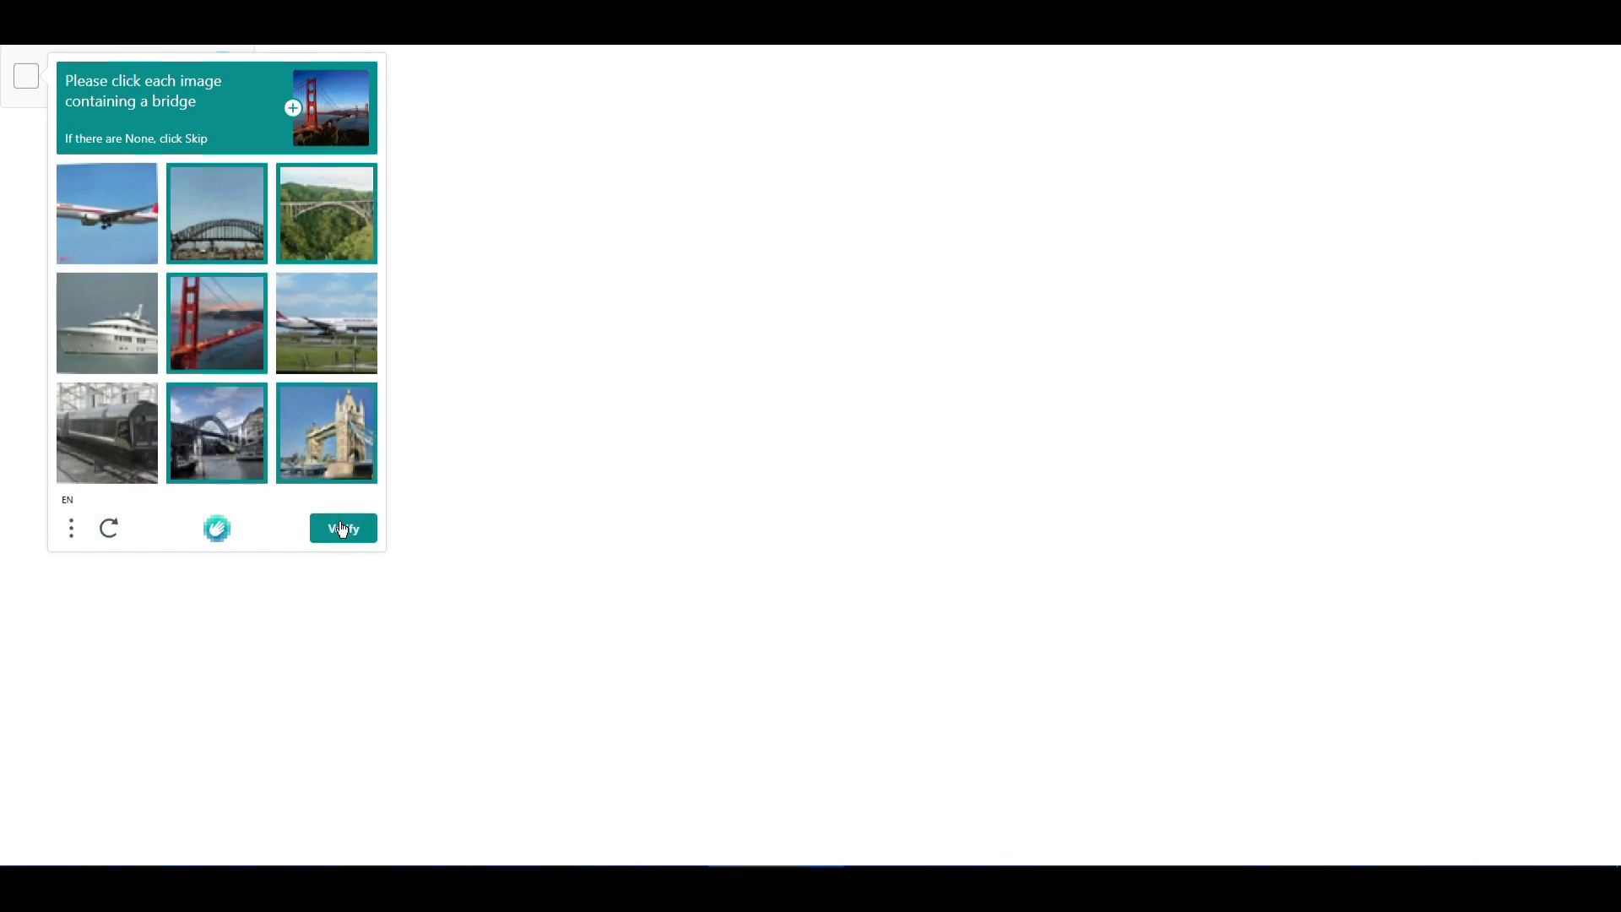
click(341, 528)
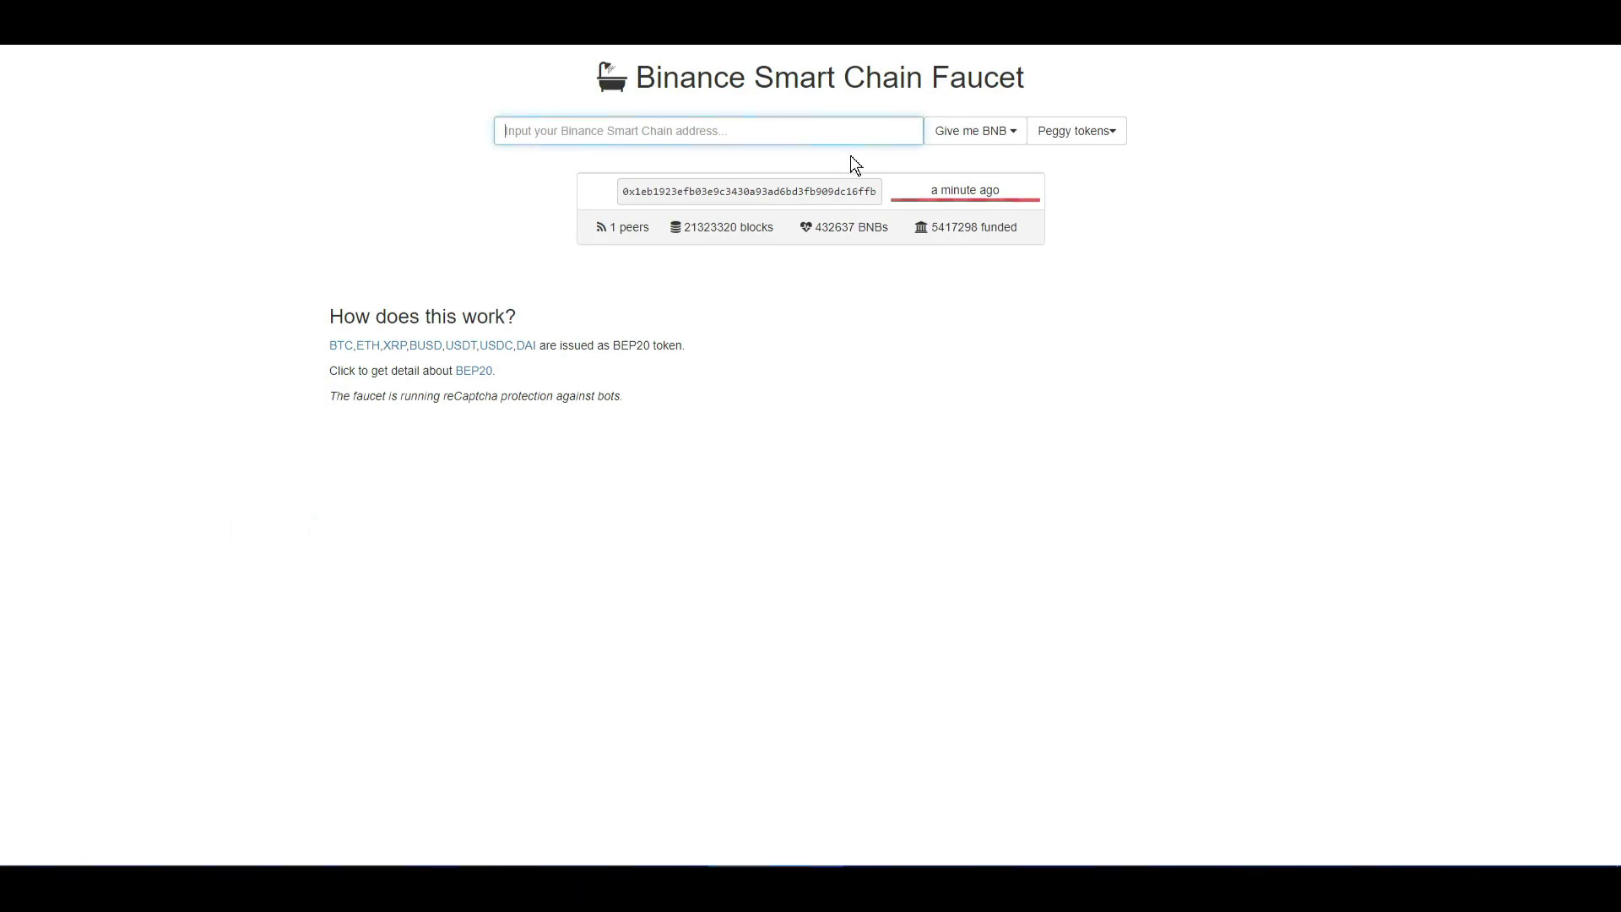
Step: Check MetaMask's assets, showing 0 TBNB on the testnet
click(1516, 42)
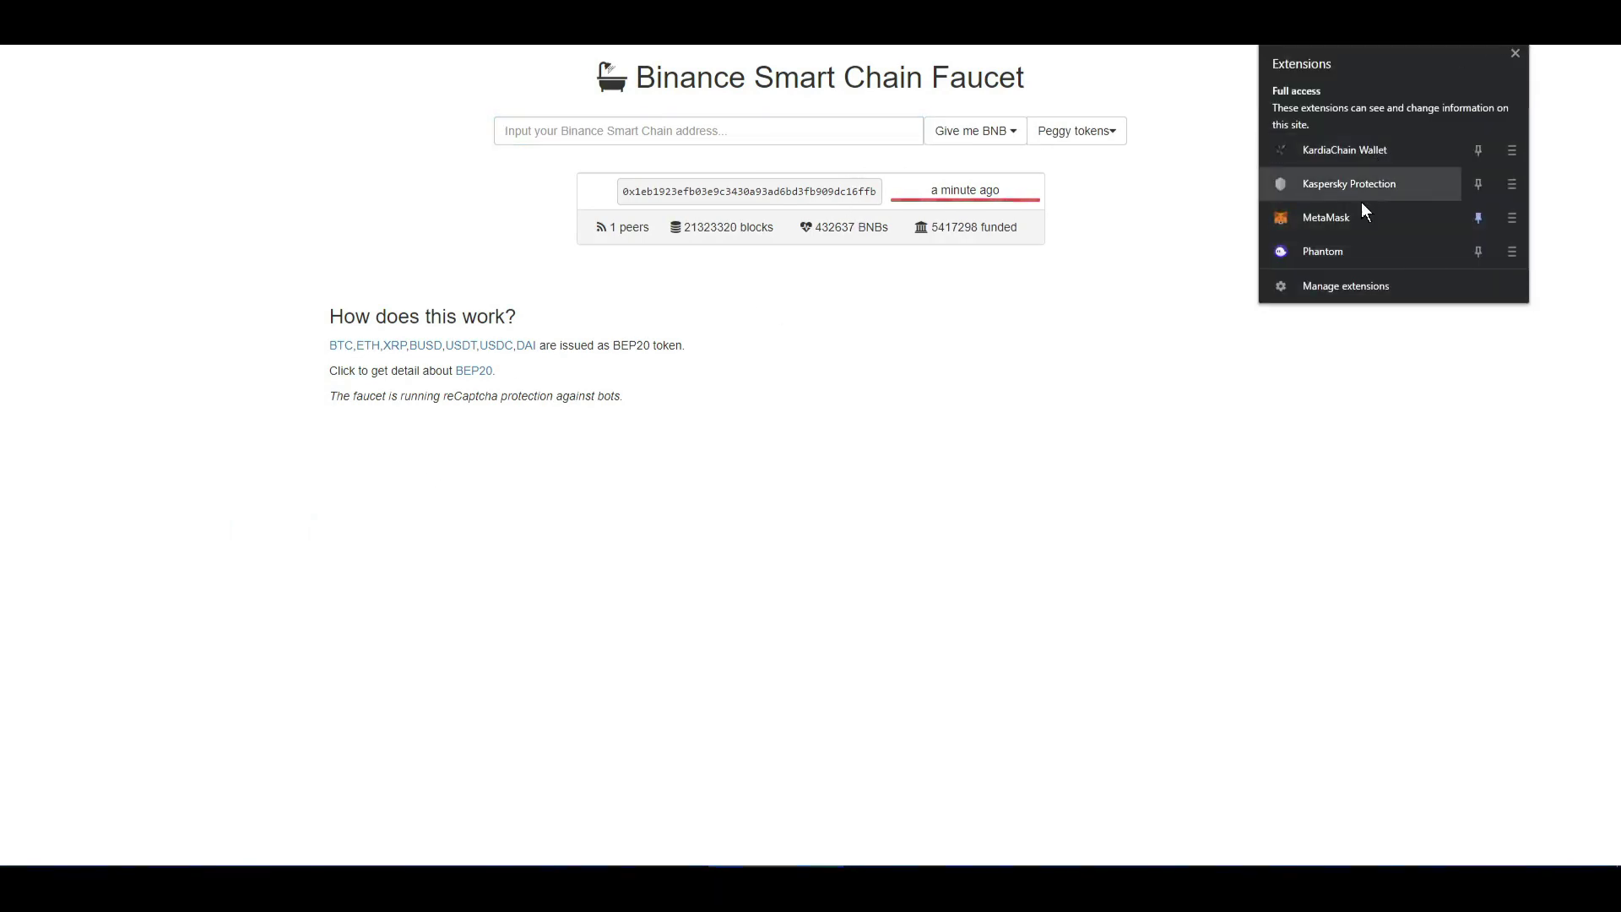
click(1376, 230)
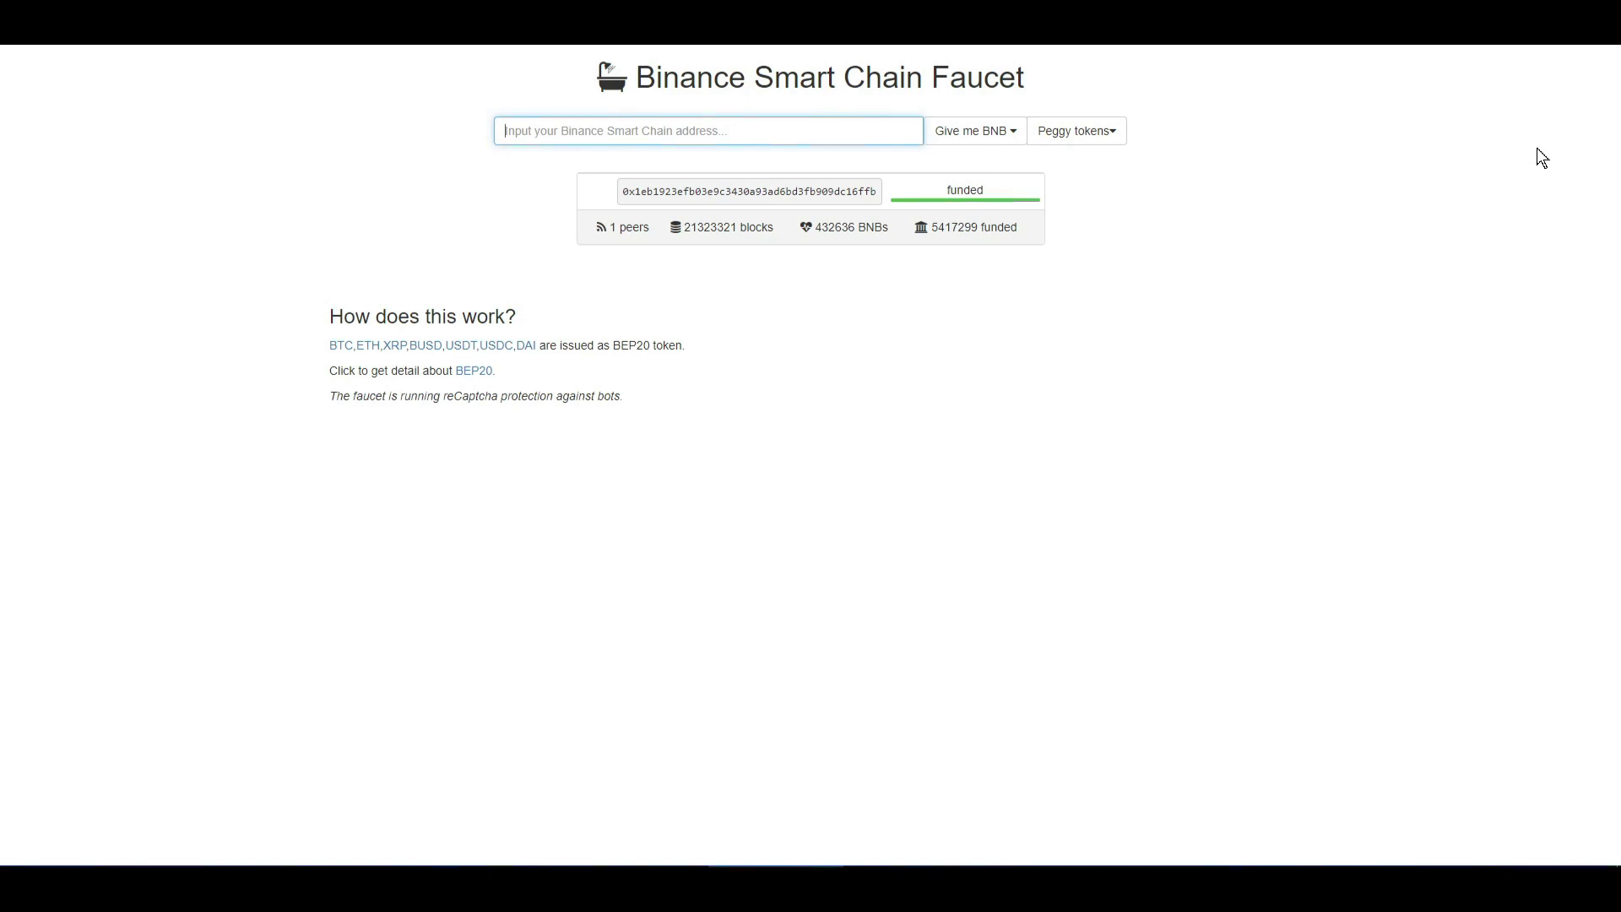
click(1275, 356)
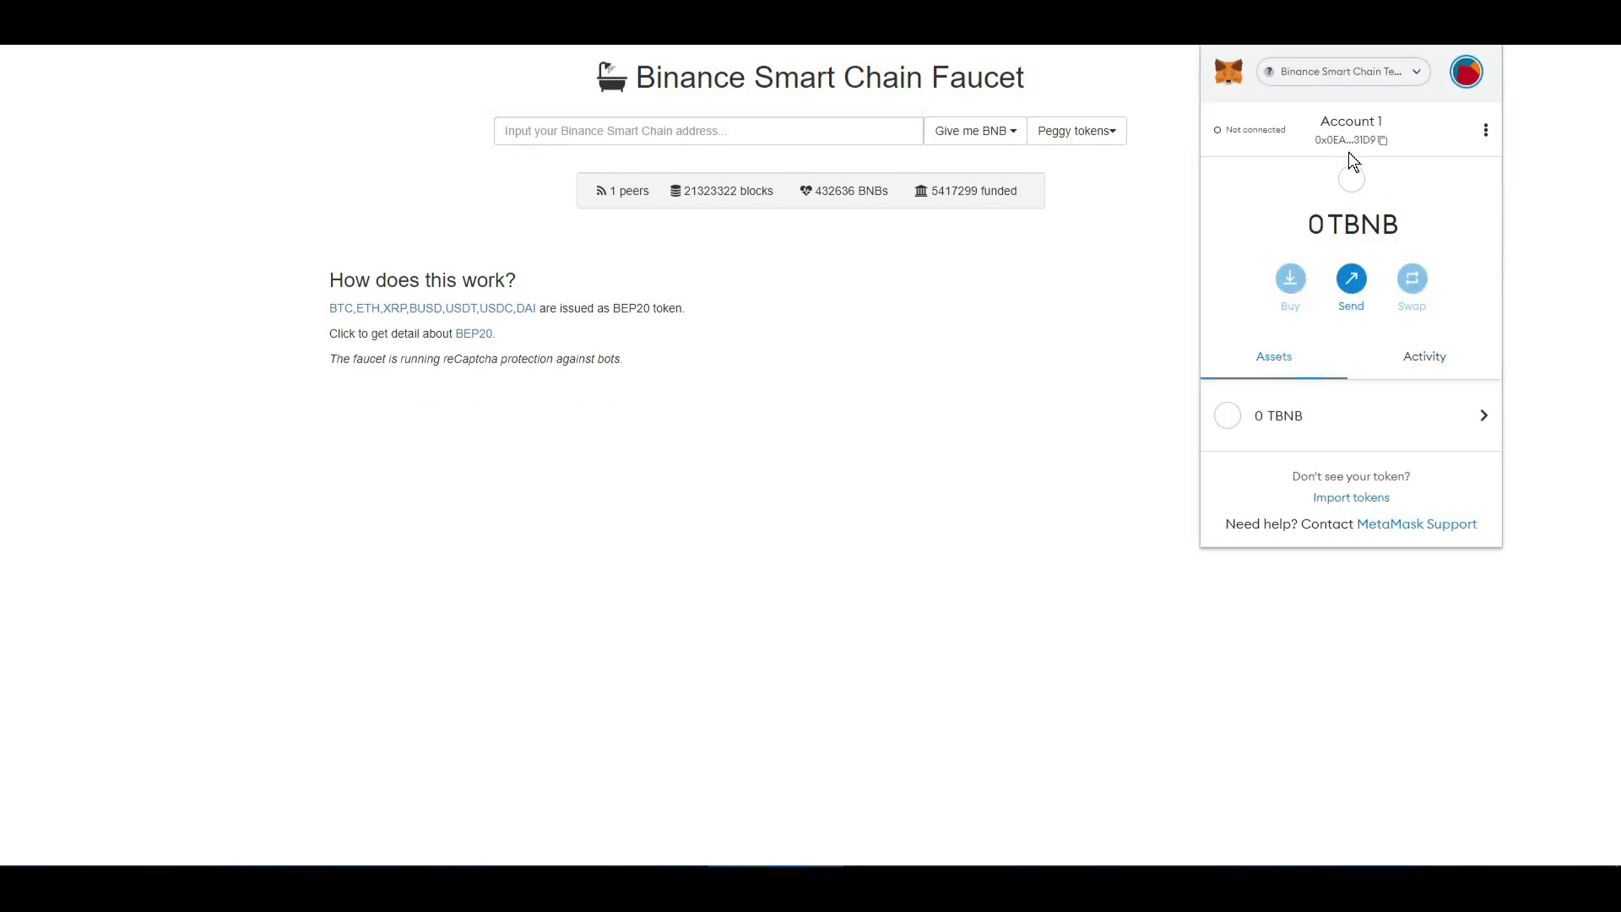
Step: Paste the wallet address into the faucet and request 0.1 BNBs
click(836, 131)
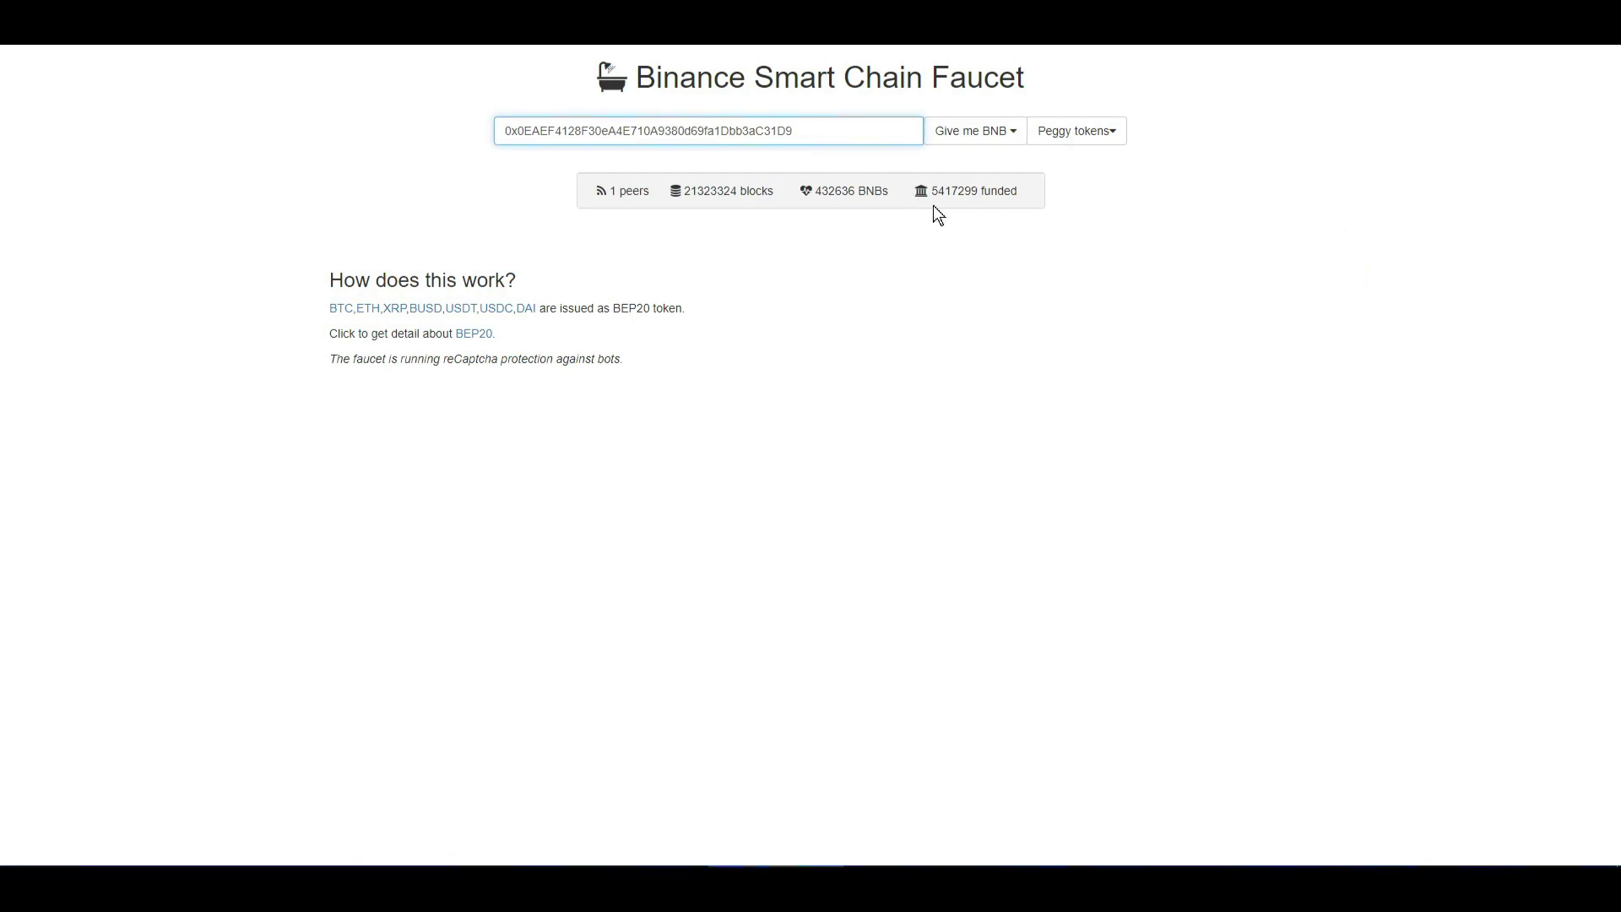
click(976, 131)
click(971, 164)
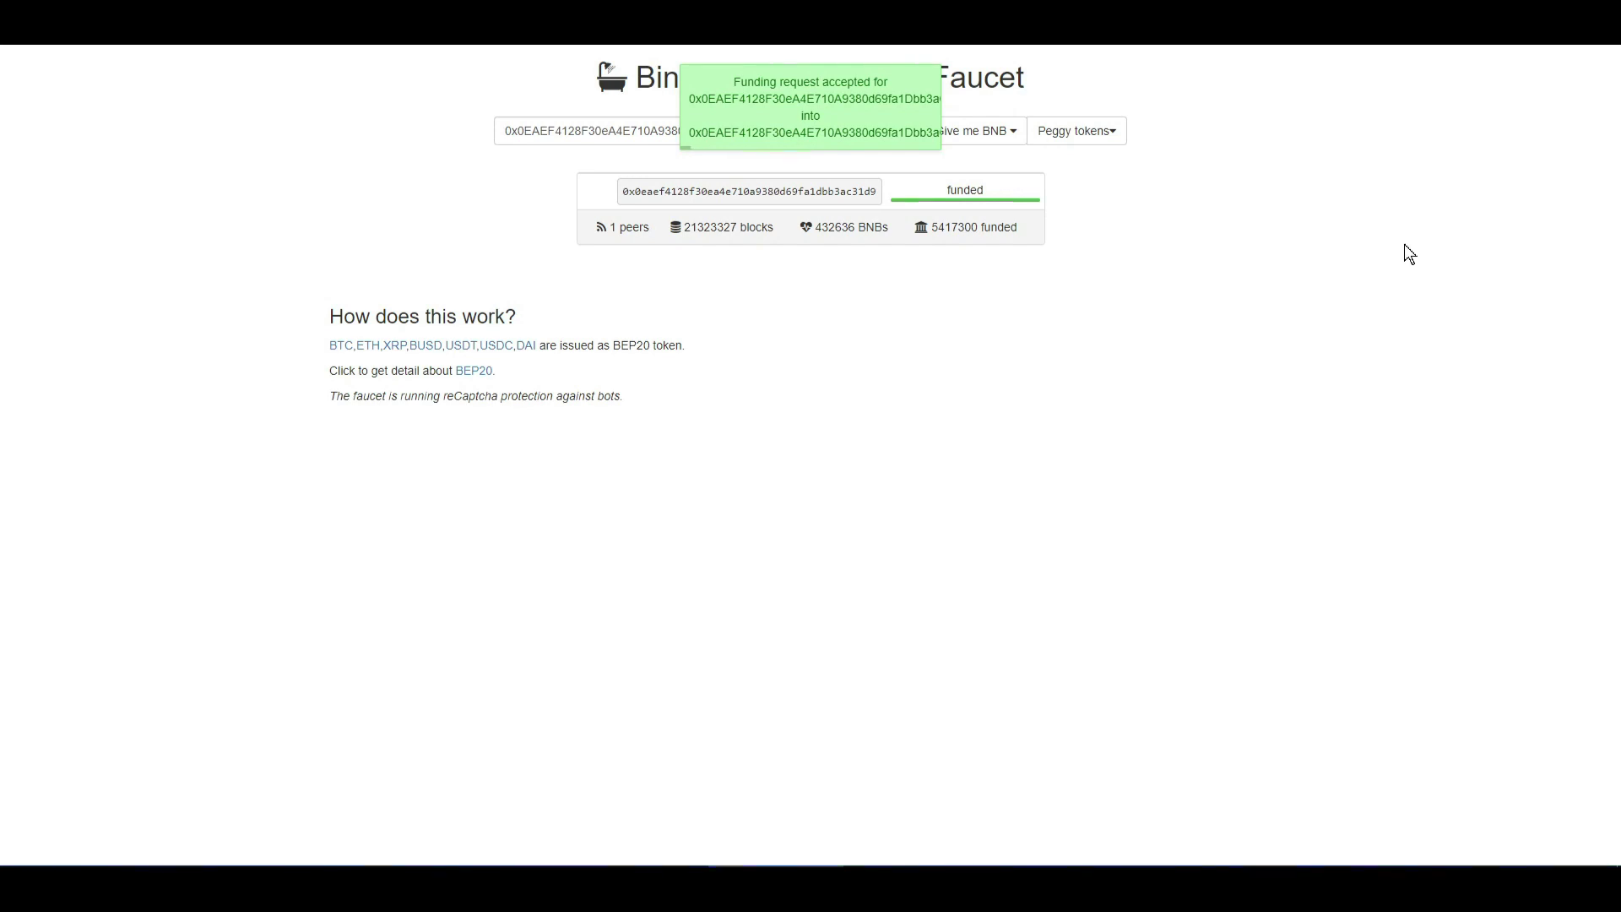
Step: Check MetaMask's activity and TBNB balance, then close the wallet popup
key(alt+shift+m)
click(1418, 369)
click(1305, 363)
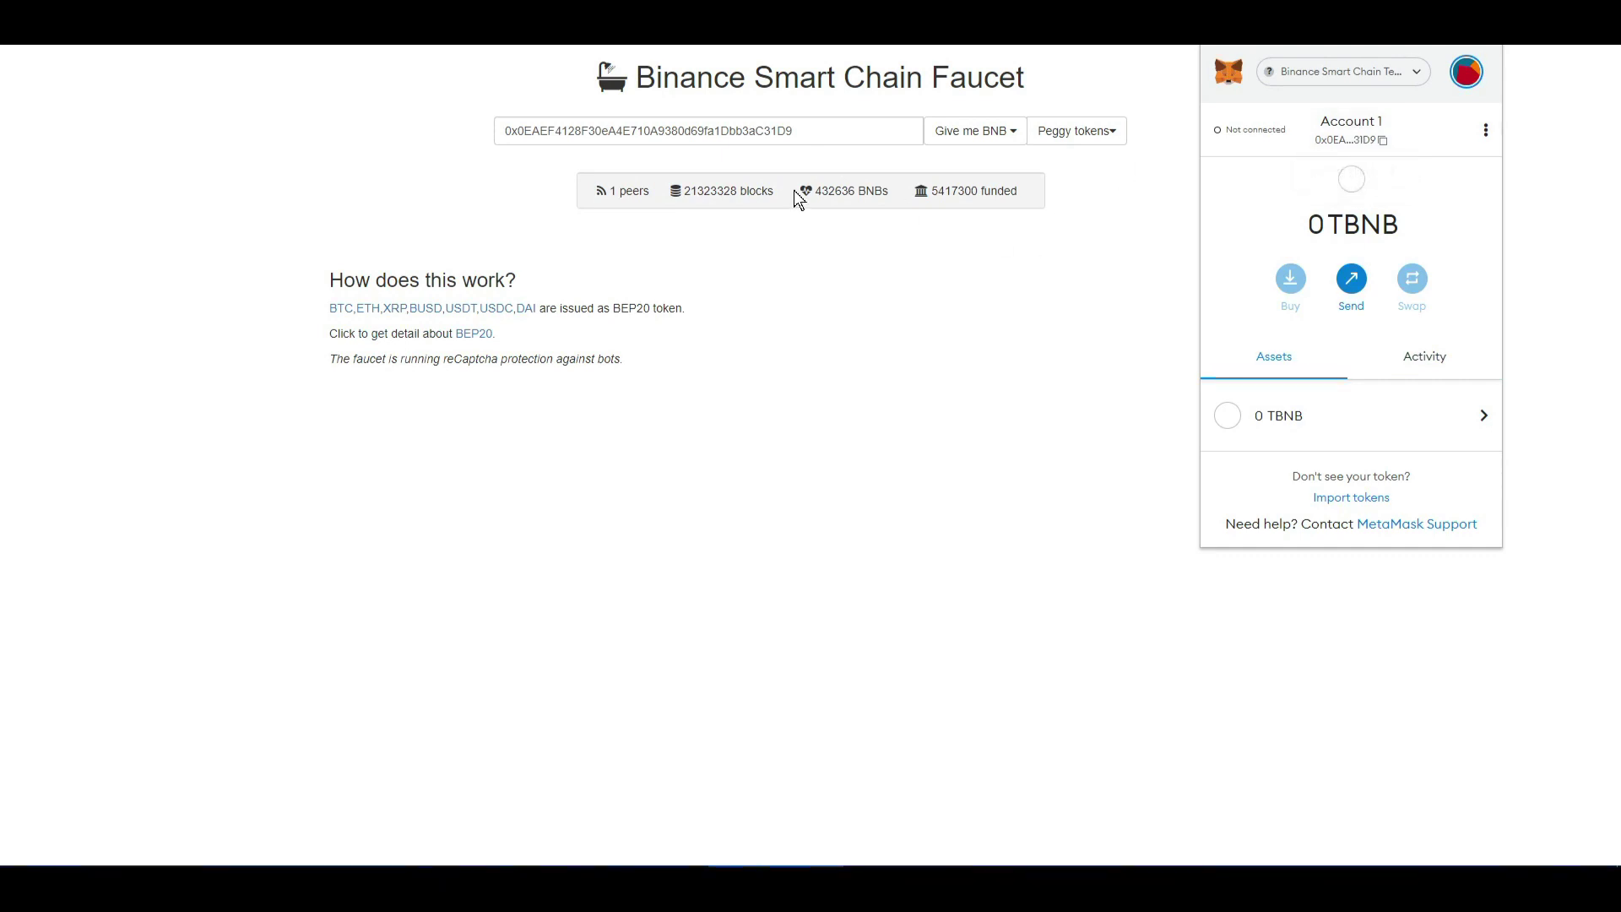
click(934, 272)
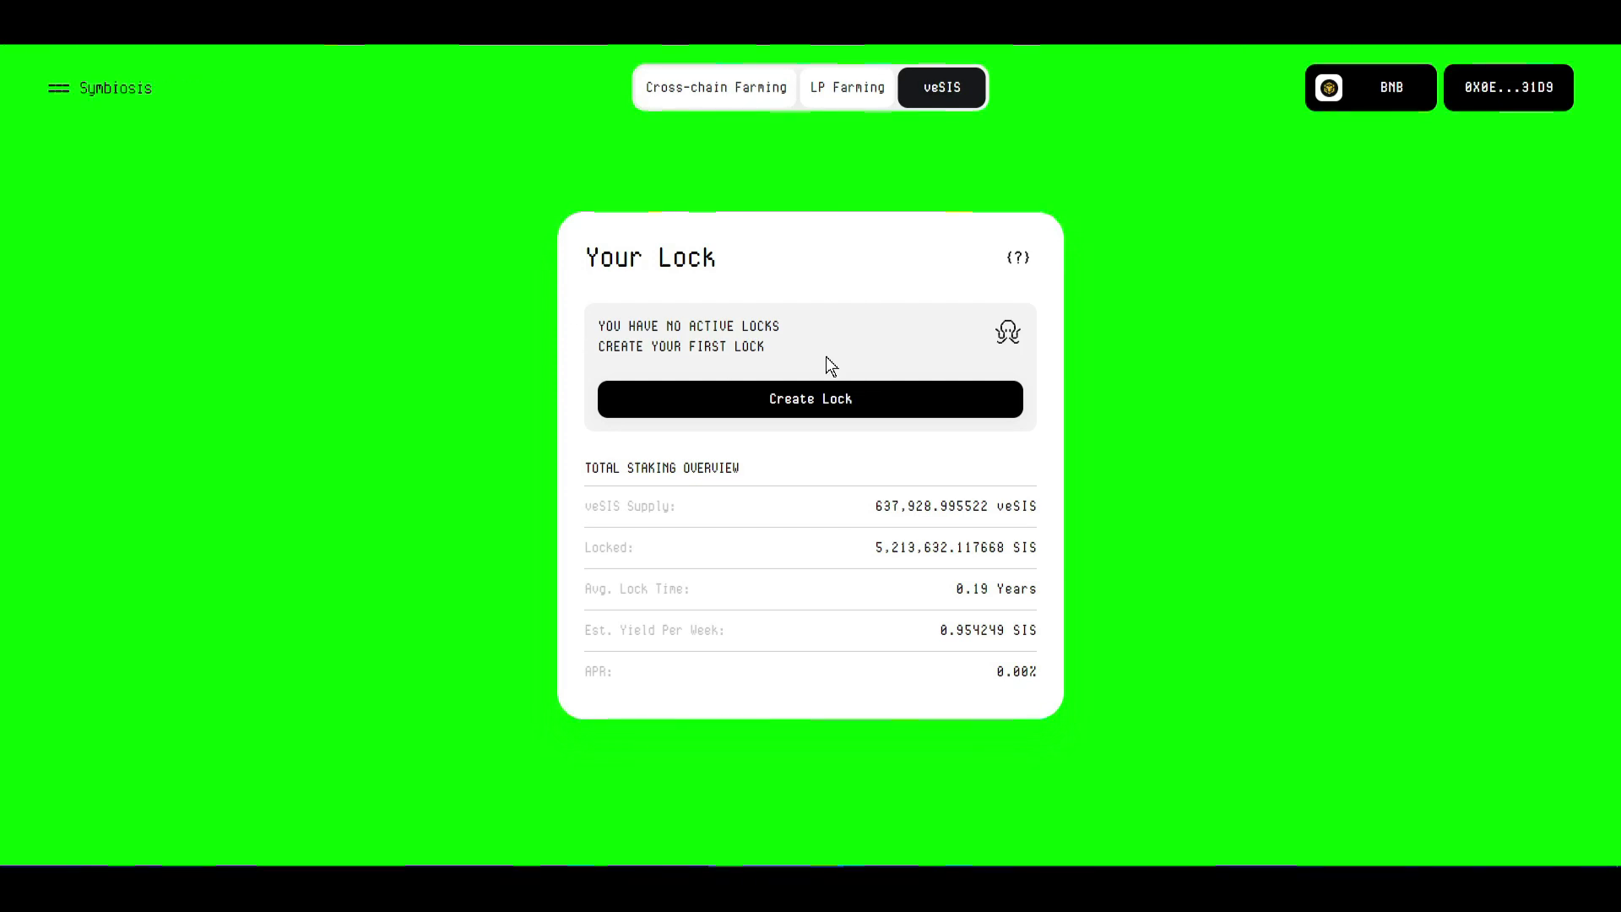
Step: Start a new veSIS lock, request free test SIS tokens, and confirm the MetaMask transaction
click(768, 395)
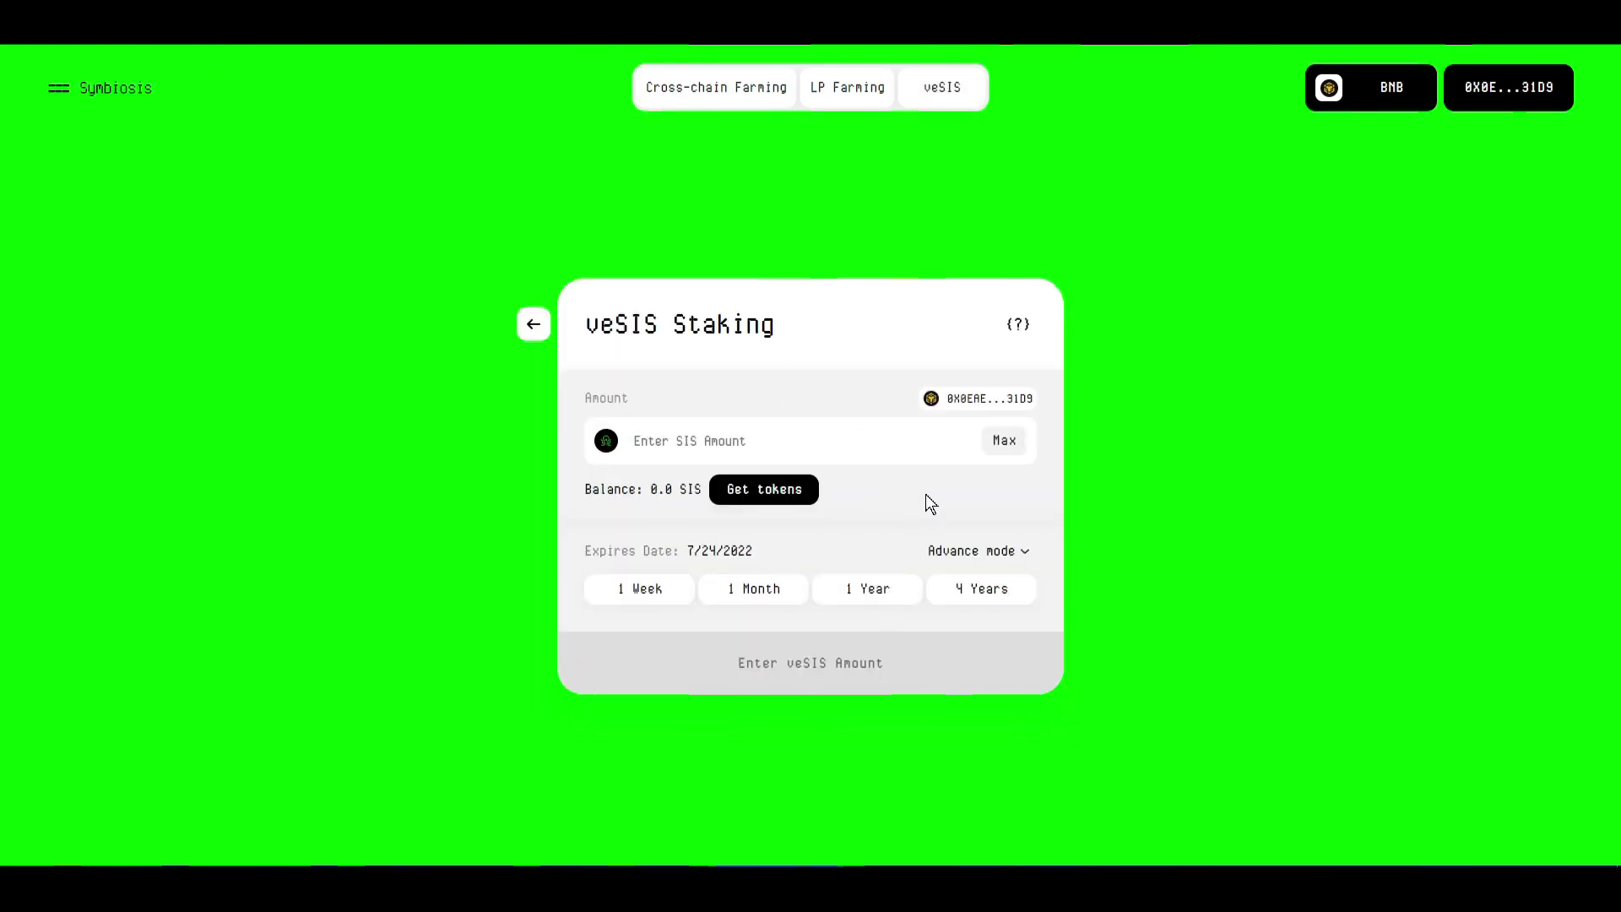
click(790, 494)
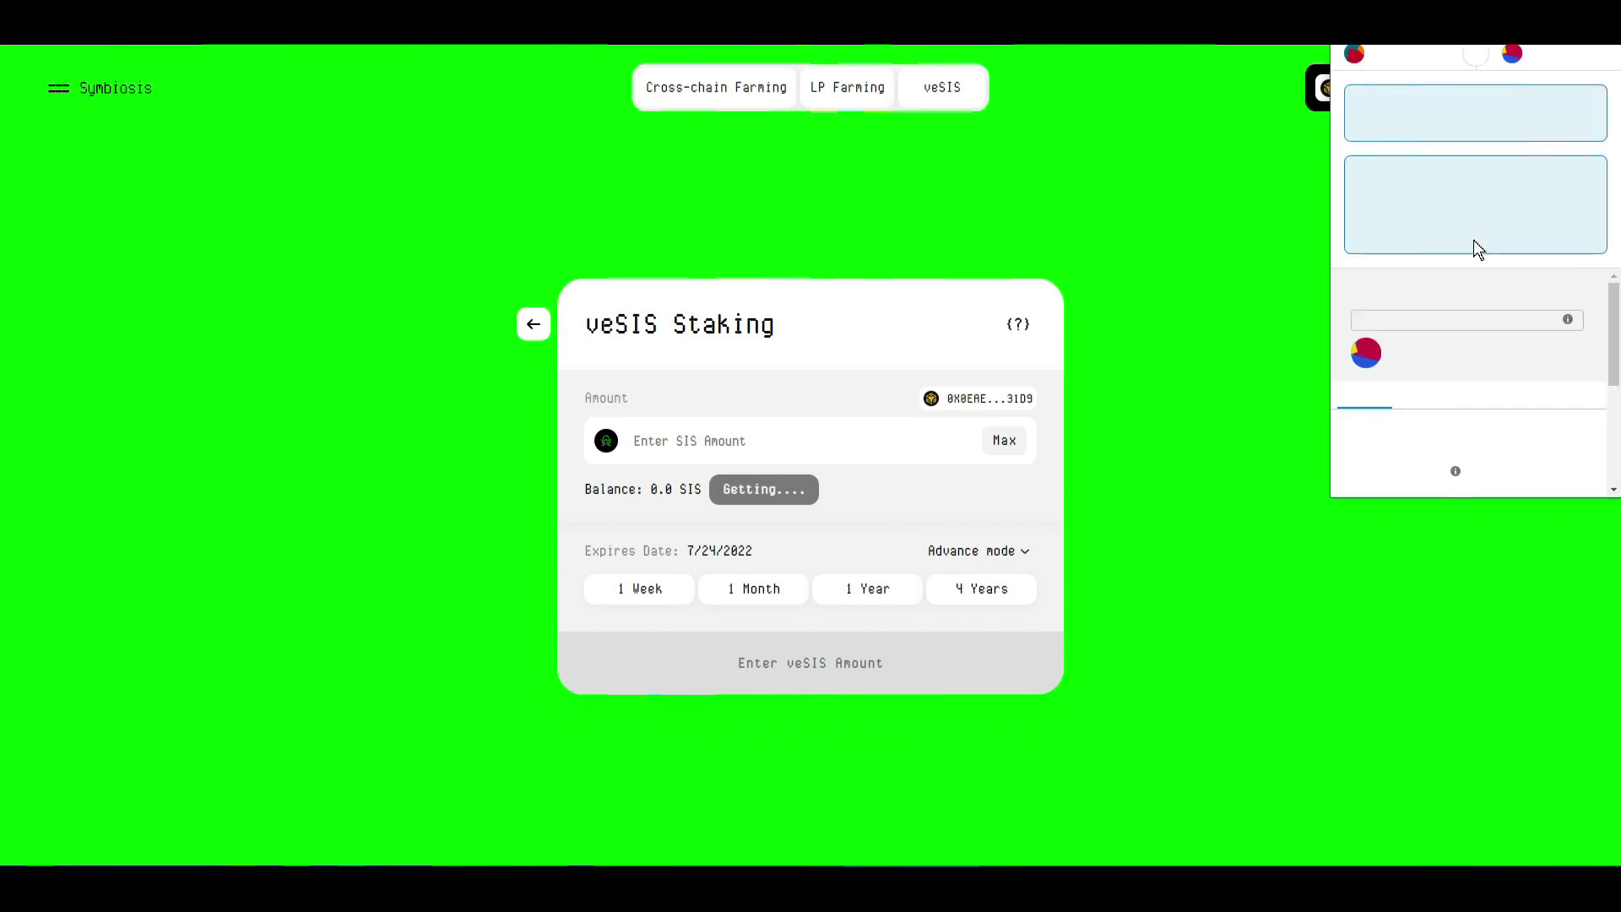
scroll(1502, 363, down, 5)
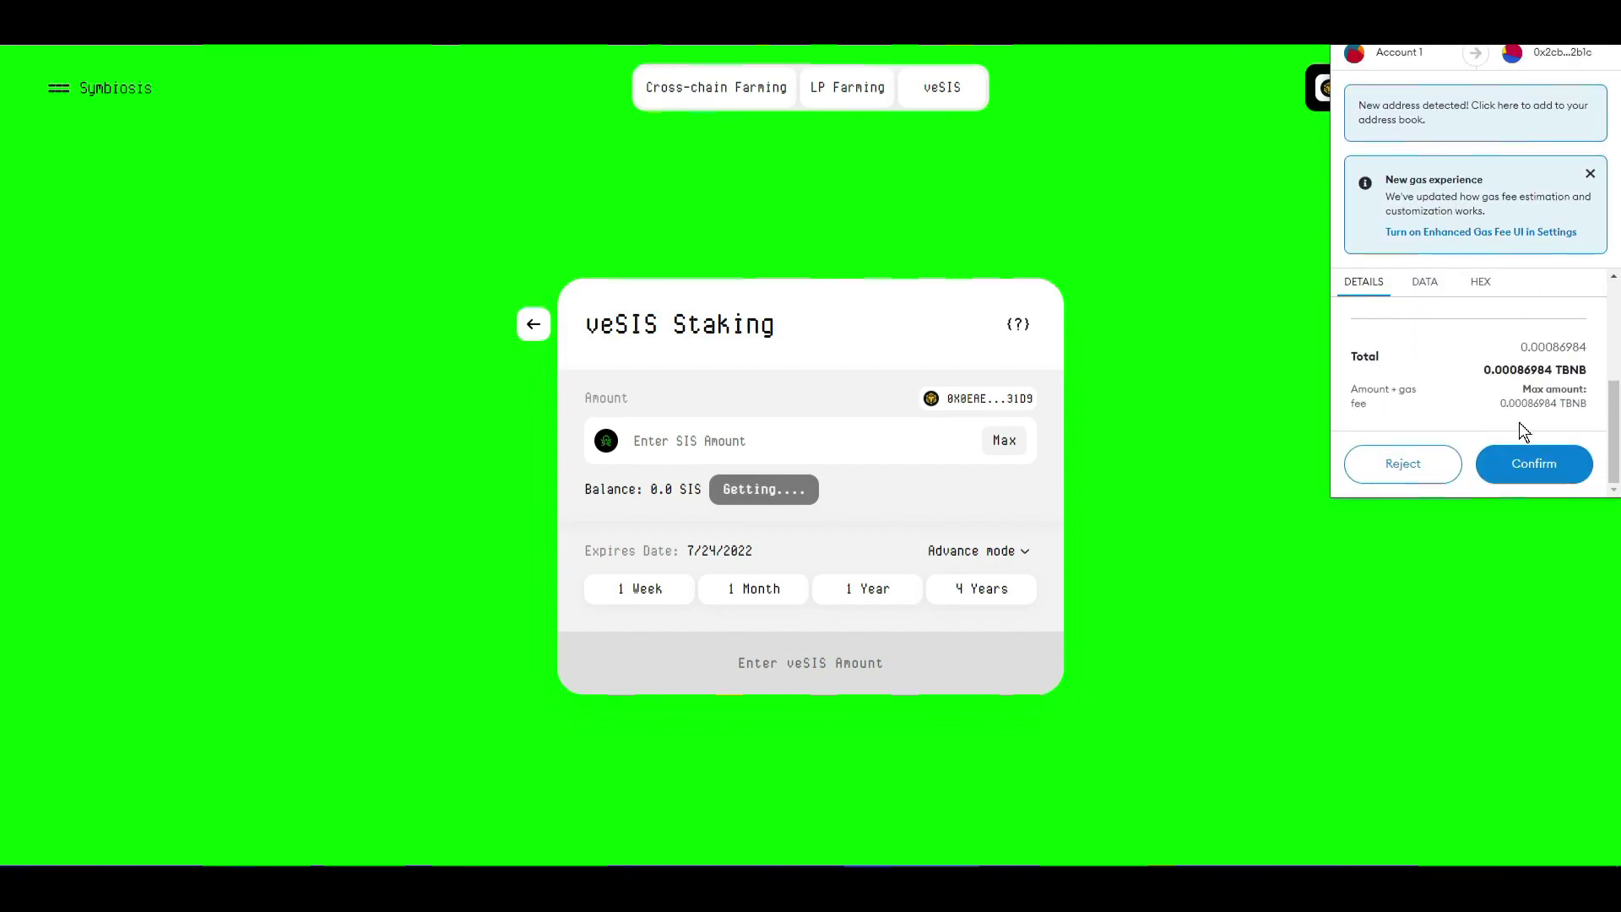
click(1500, 466)
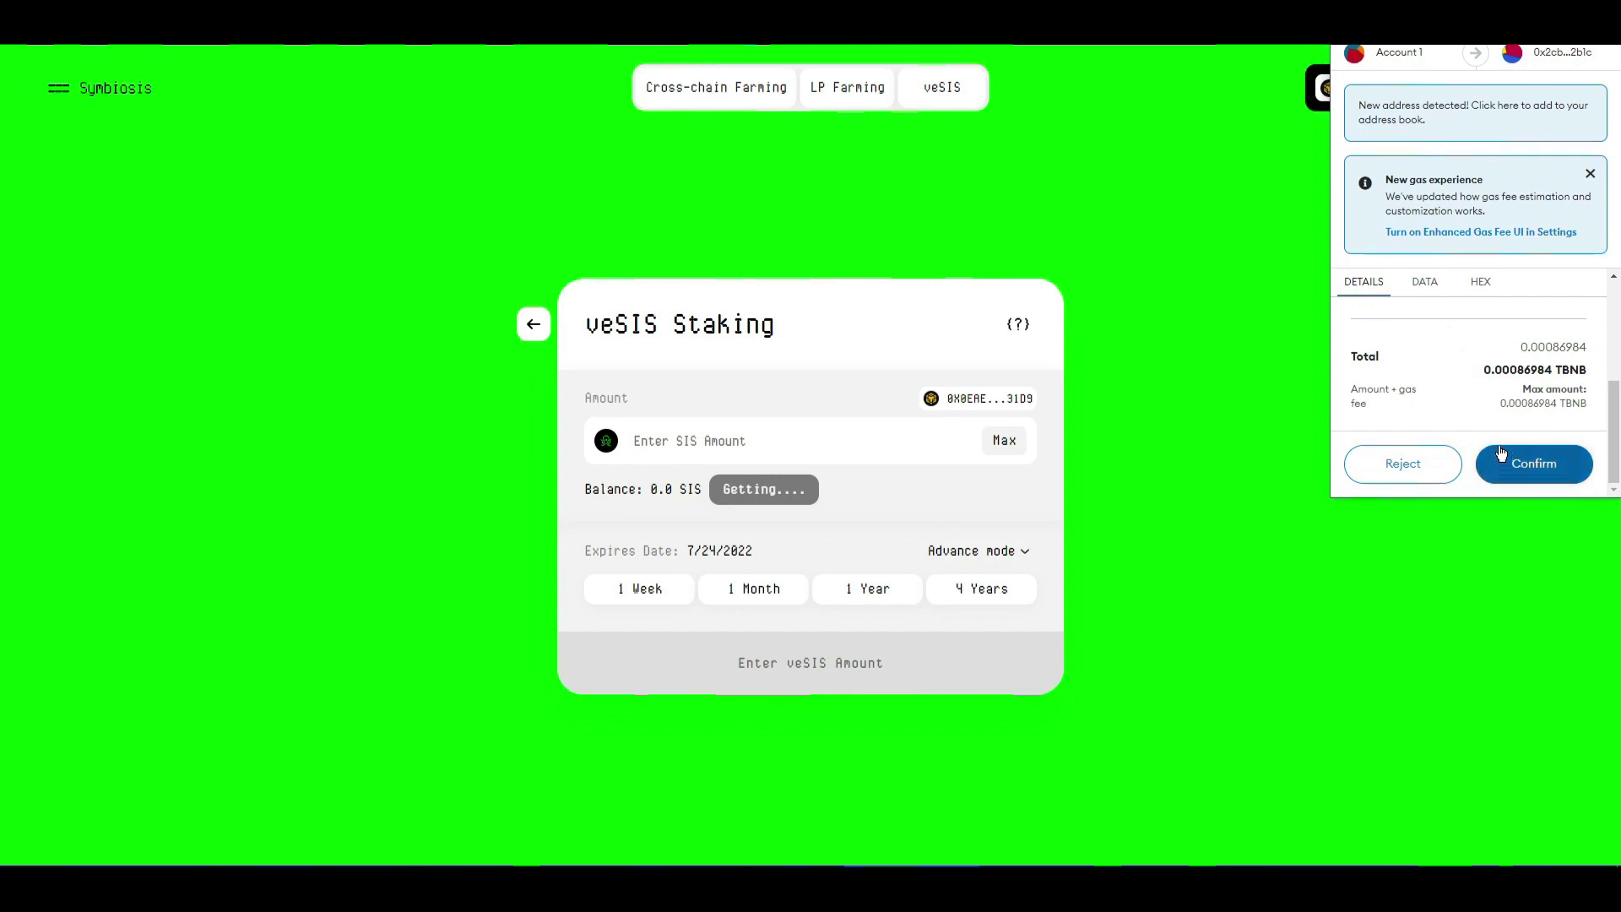
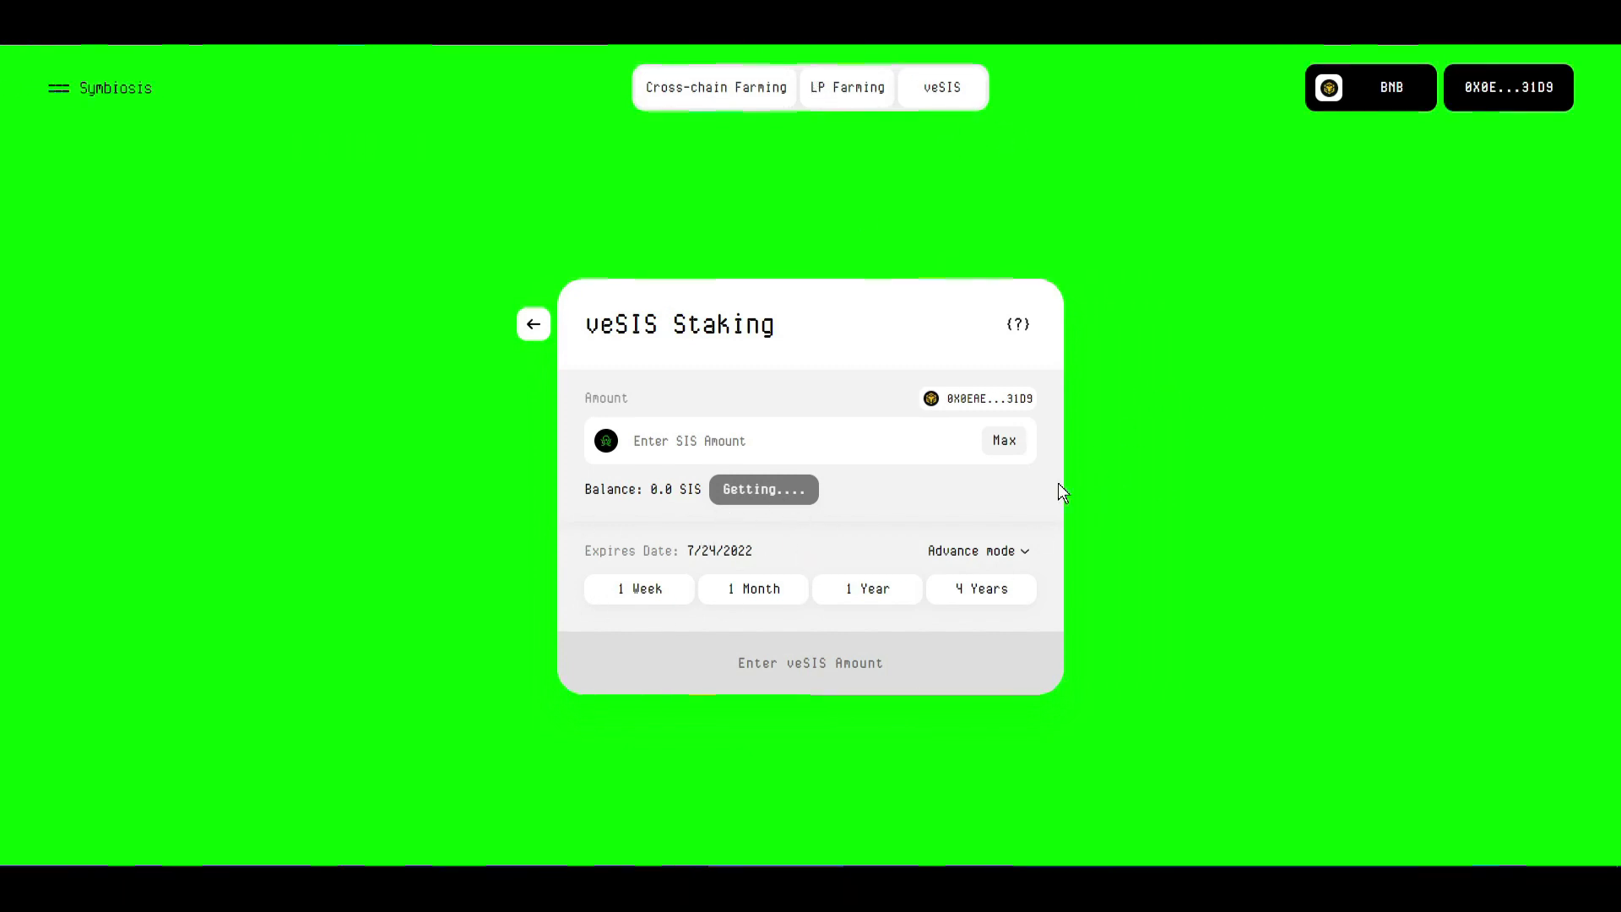
Step: Get test SIS, then set a 4-year lock of all 100.0 SIS, expiring 7/19/2026, for confirmation
click(814, 499)
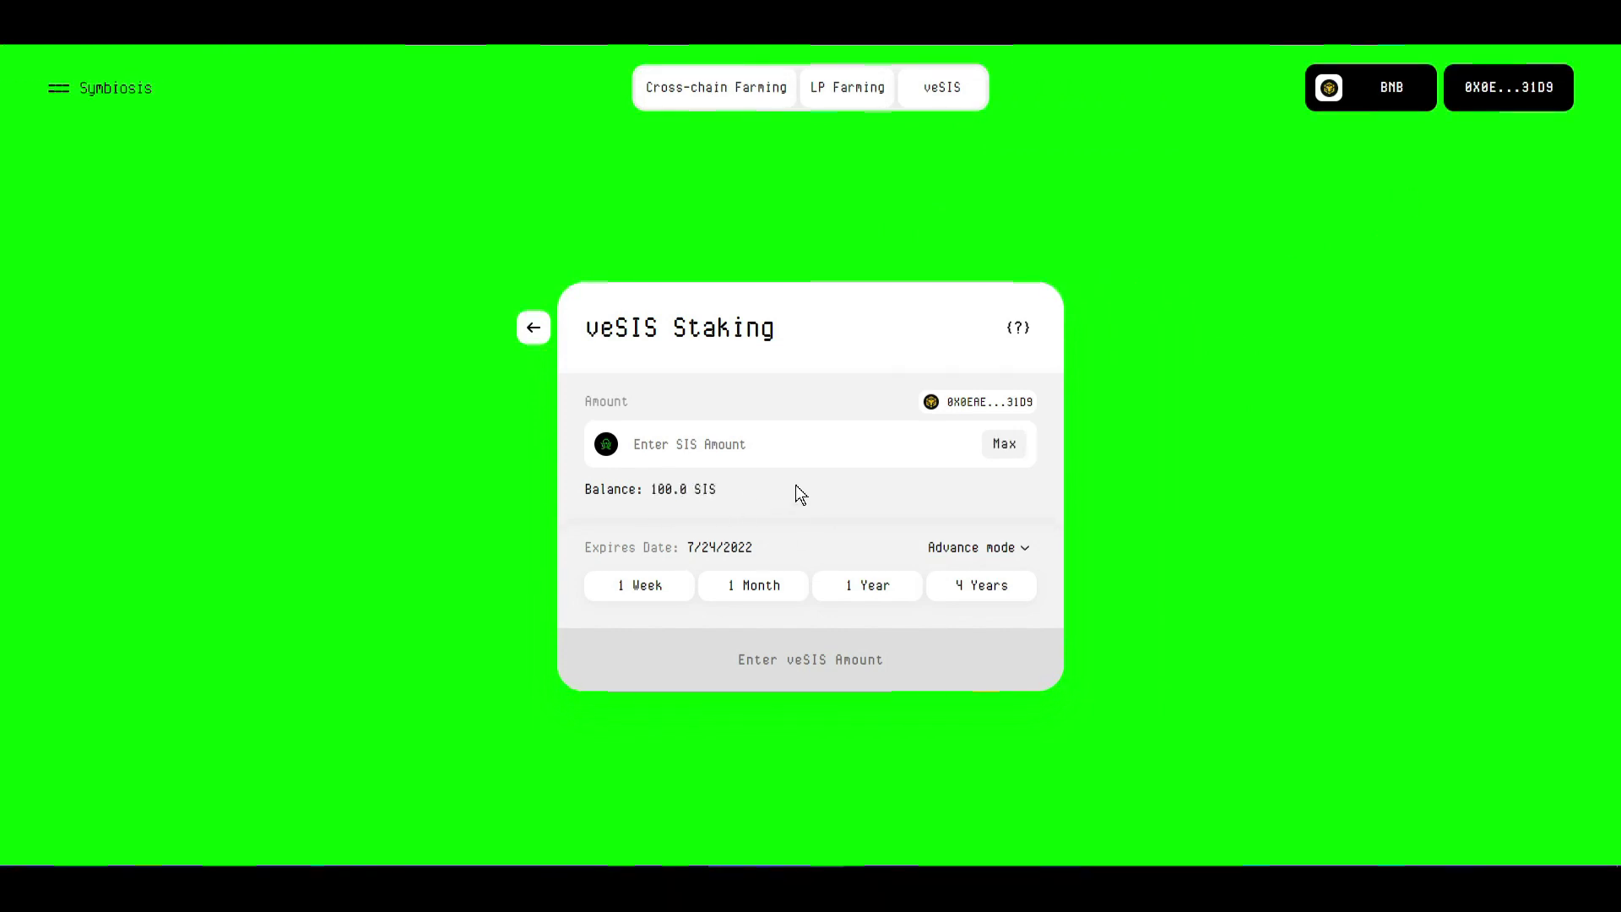
click(1002, 455)
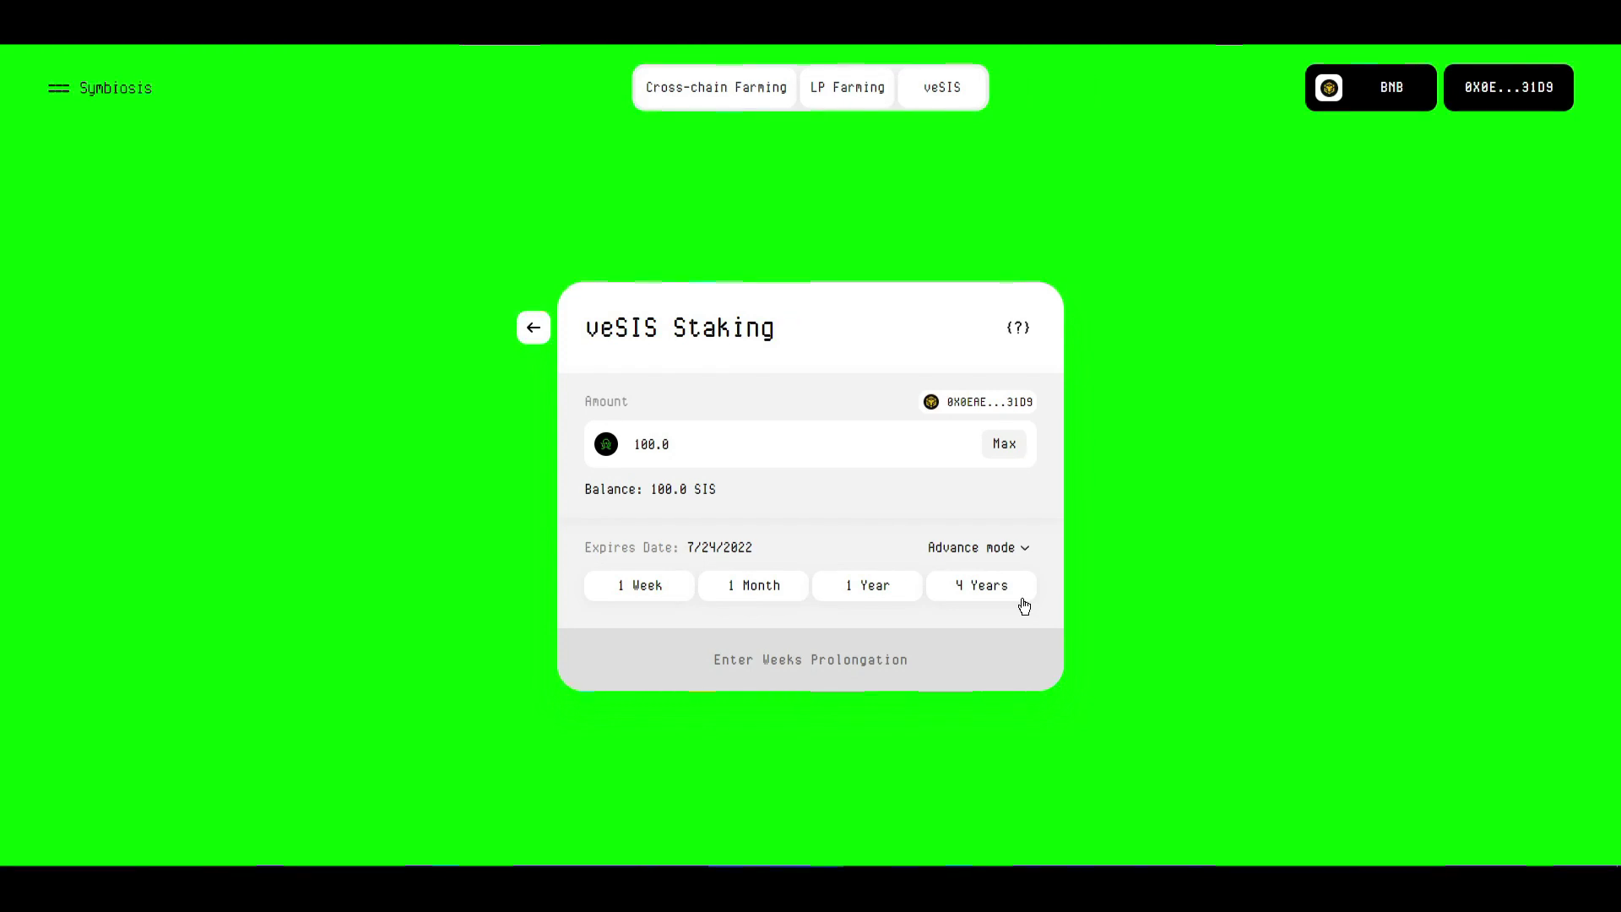
click(798, 596)
click(1017, 598)
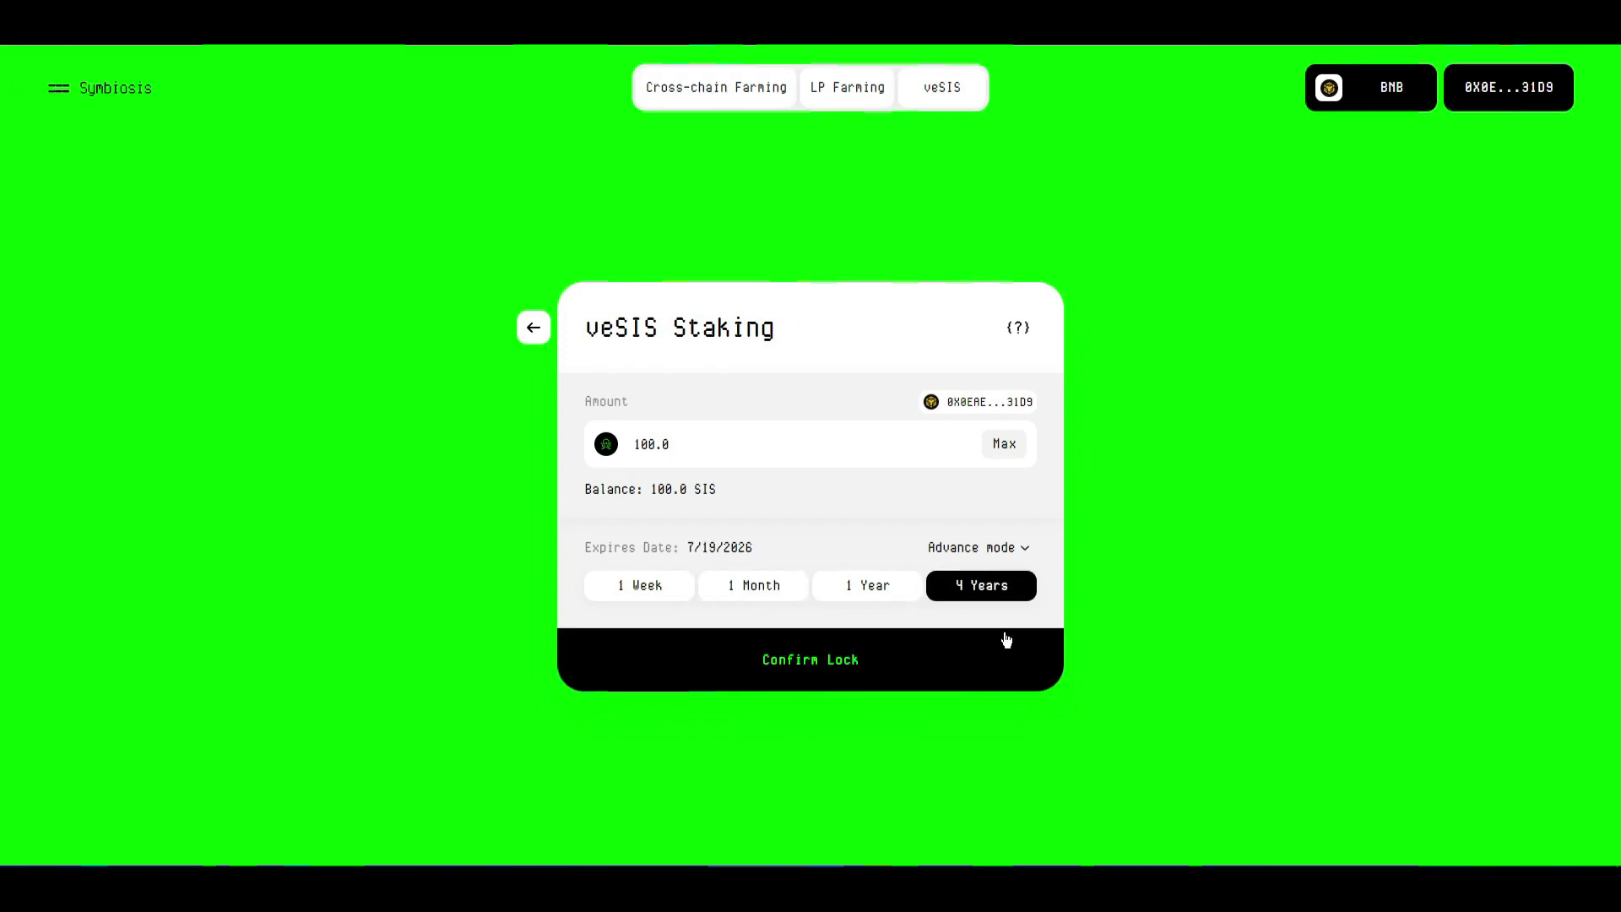
click(935, 672)
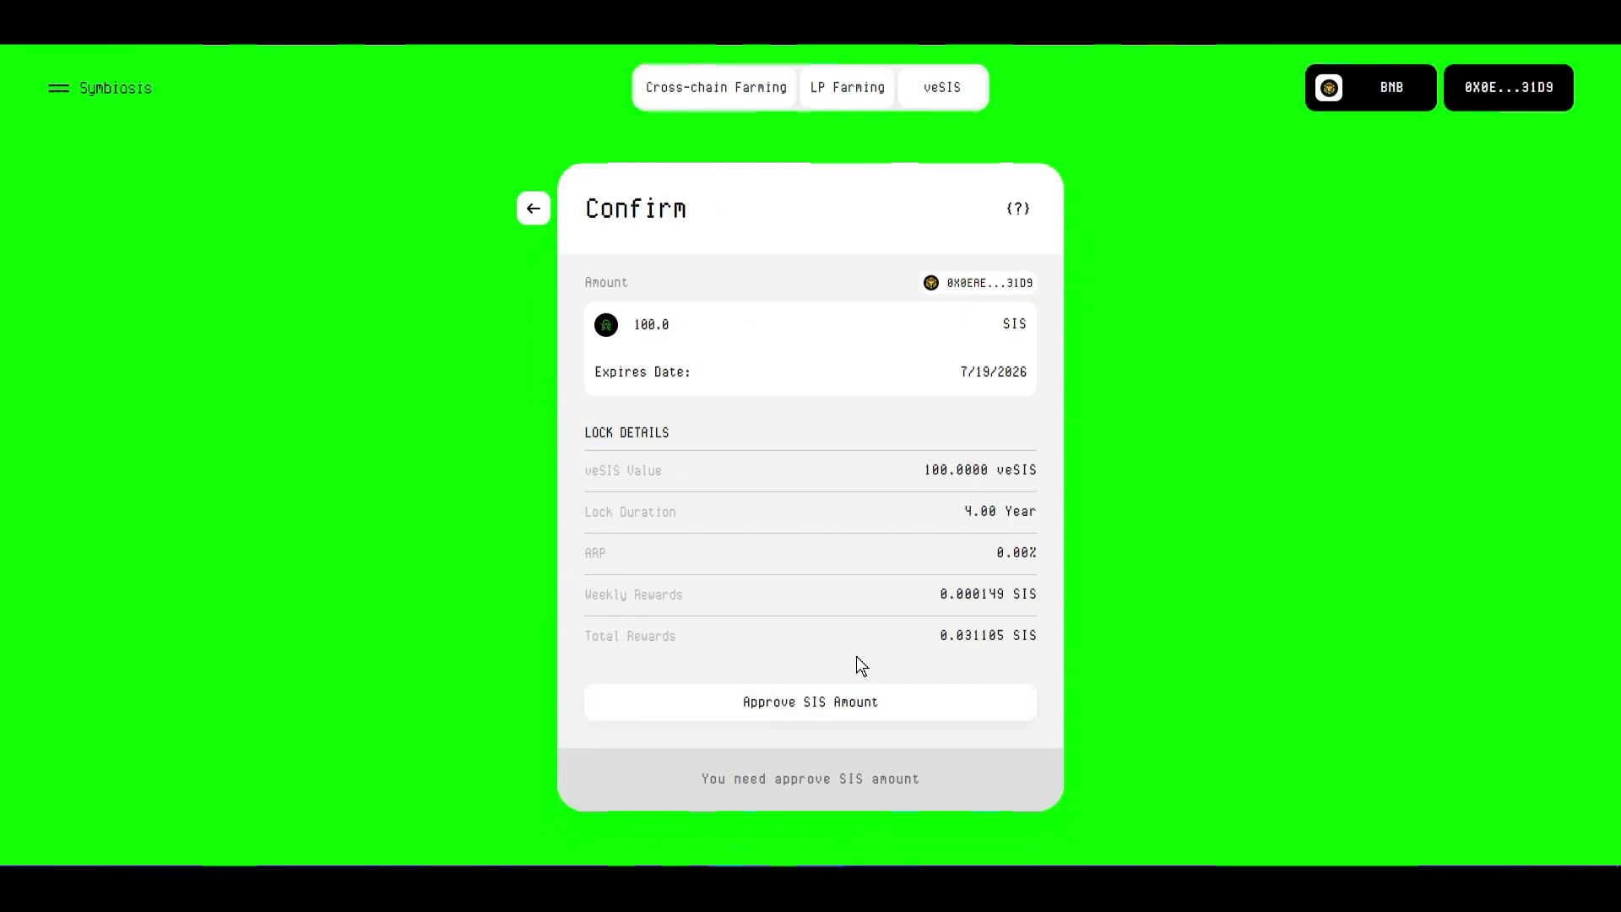
Step: Approve the SIS spending amount in the MetaMask wallet after reviewing the transaction details
click(886, 704)
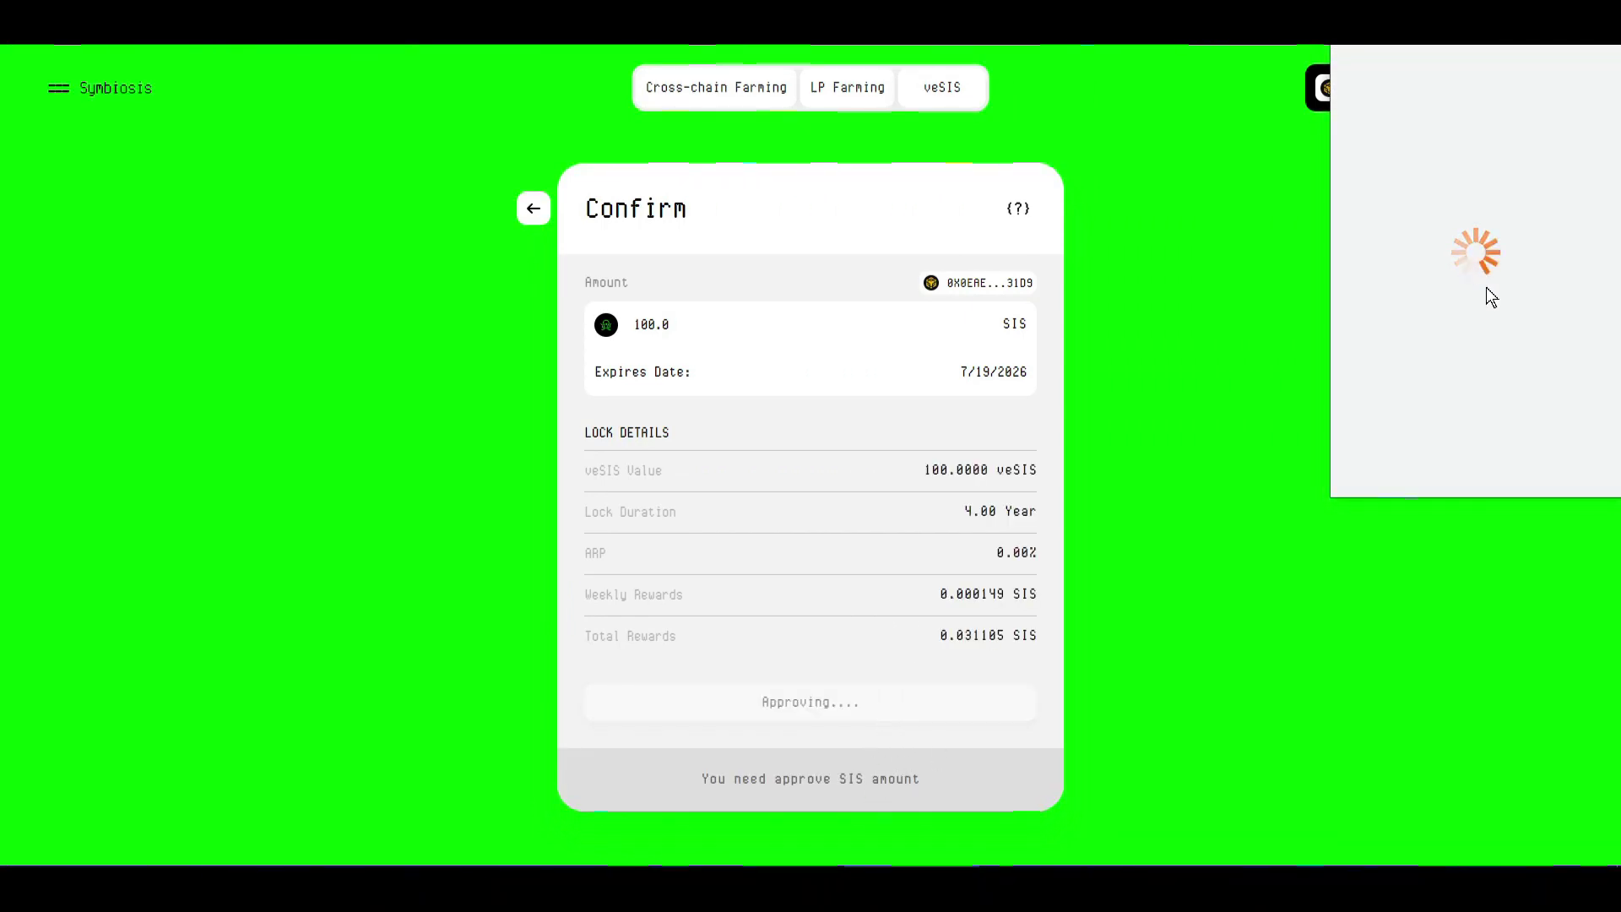
scroll(1473, 414, down, 3)
click(1469, 133)
scroll(1487, 422, down, 3)
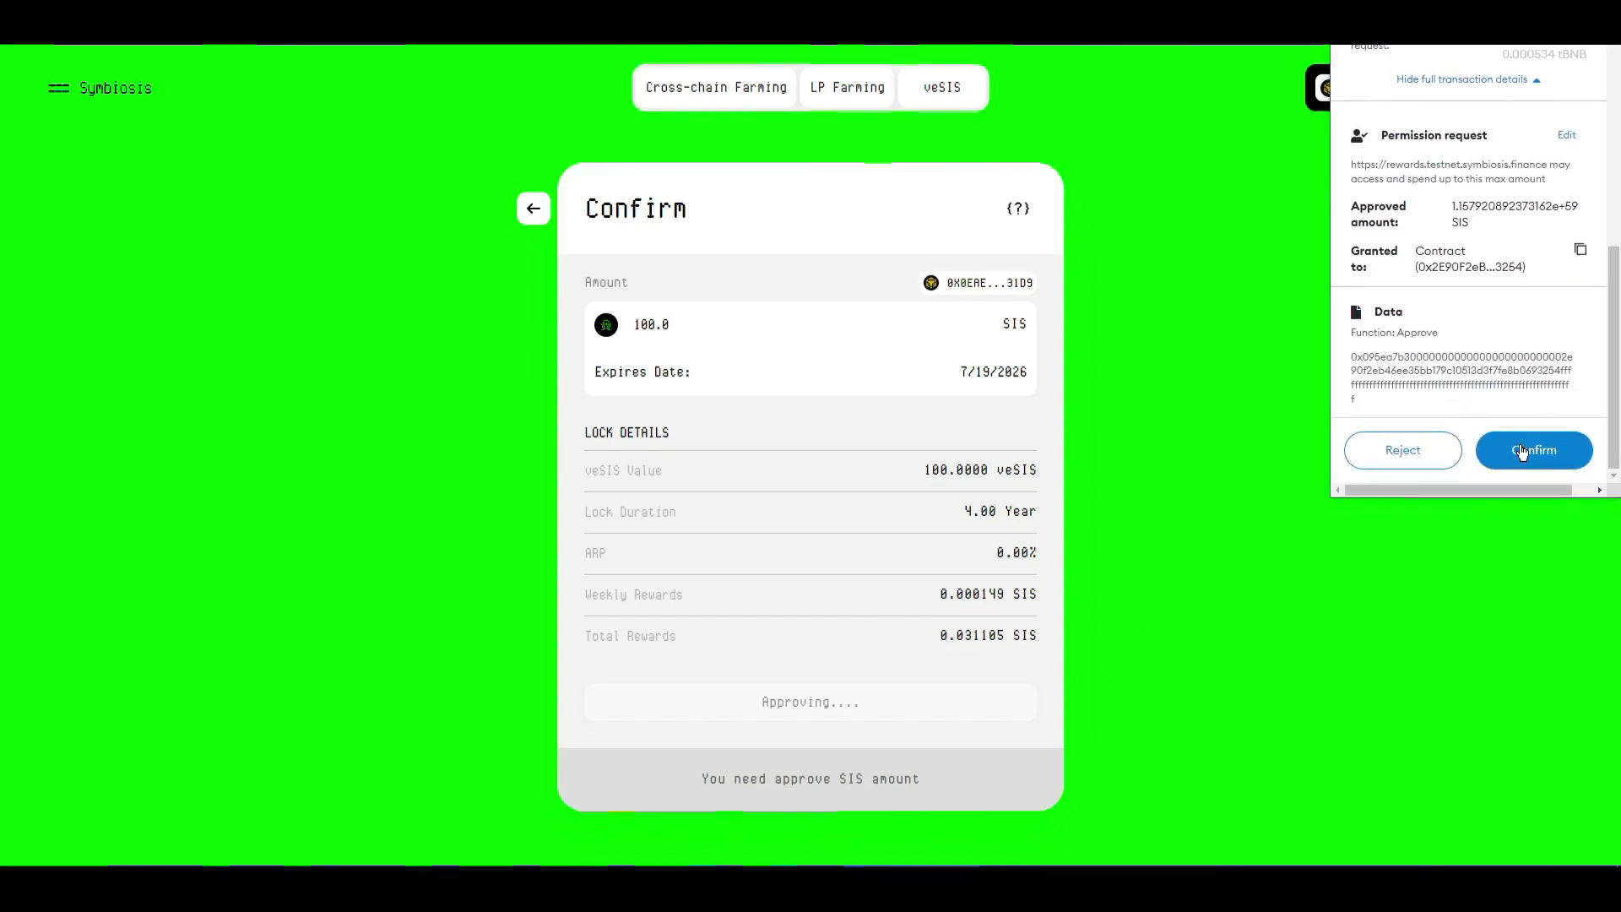
click(1523, 452)
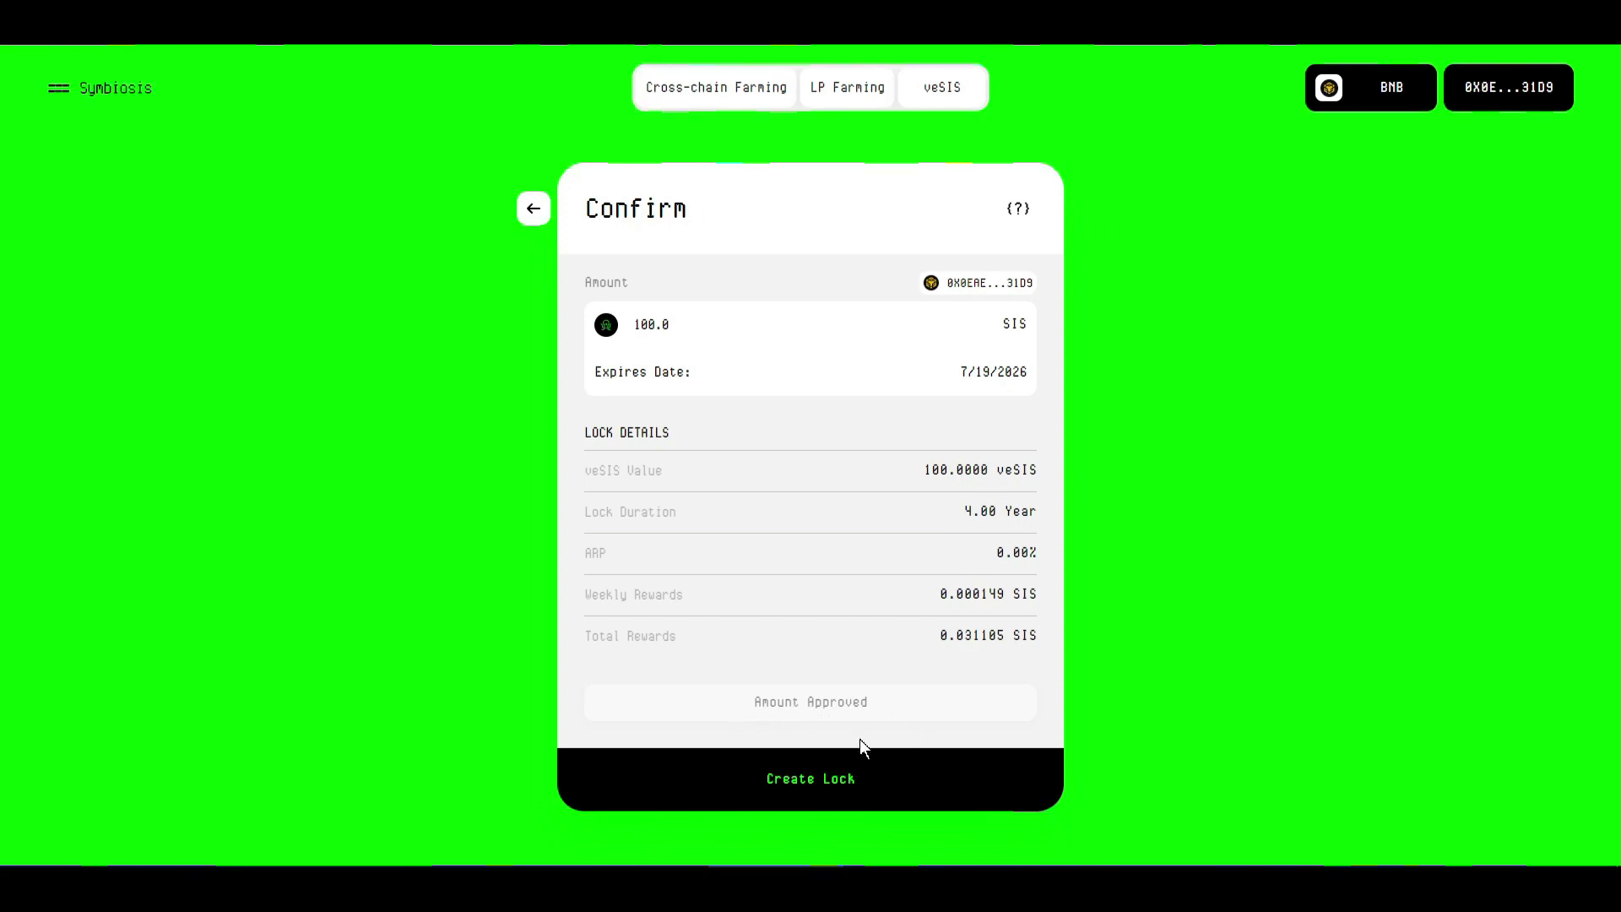
Step: Create the lock and confirm it in MetaMask, giving 100.0000 SIS locked until 7/16/2026
click(876, 779)
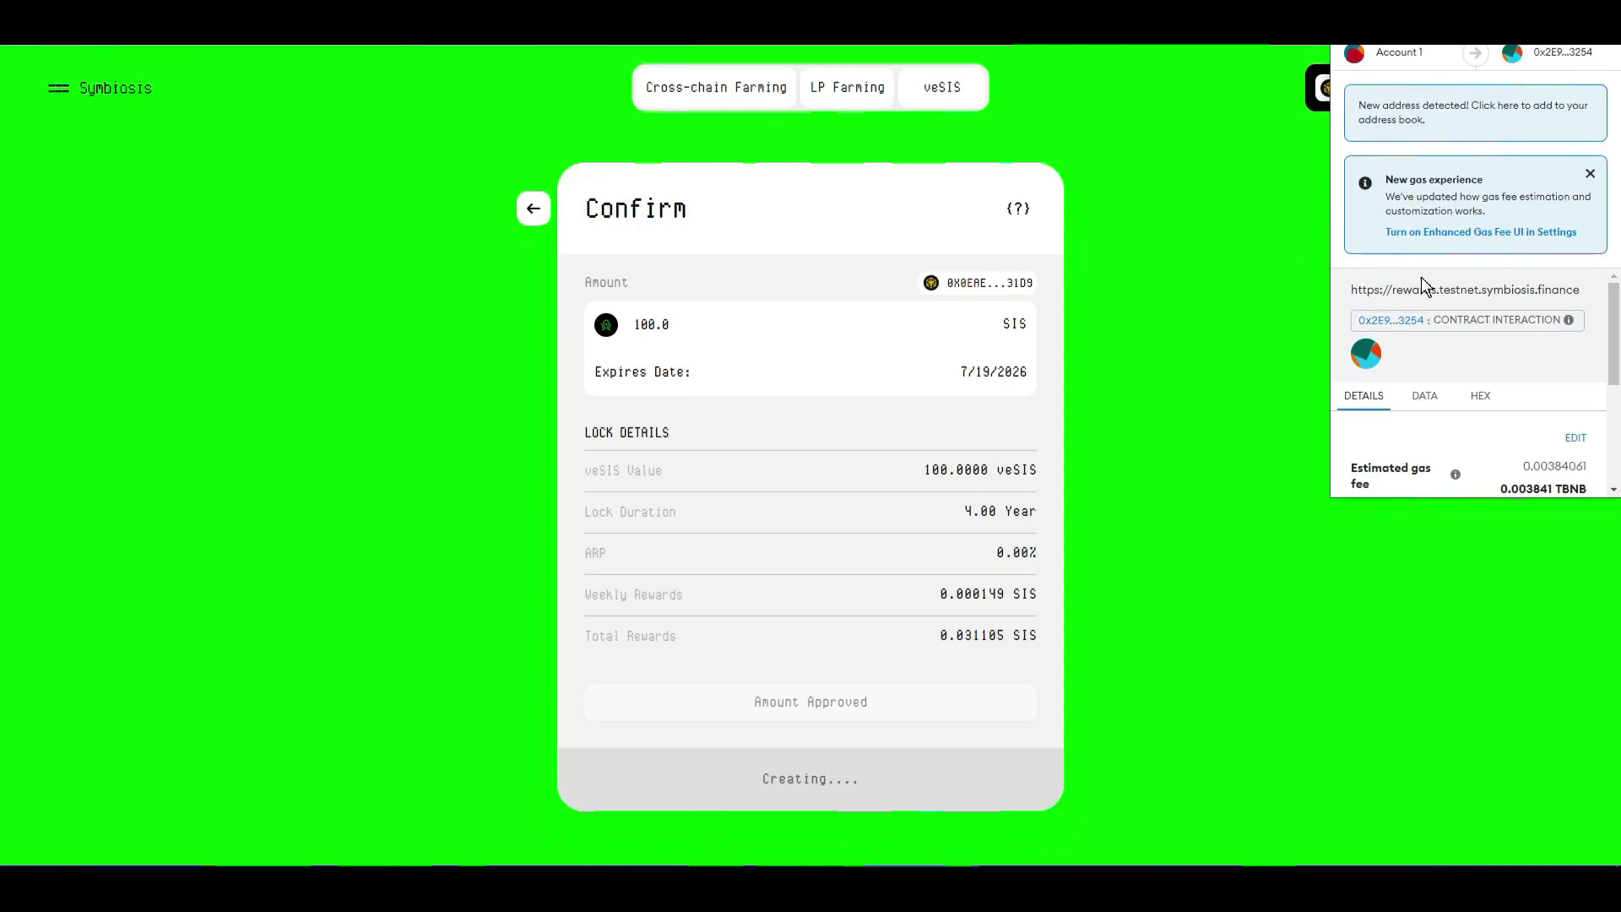
scroll(1421, 277, down, 3)
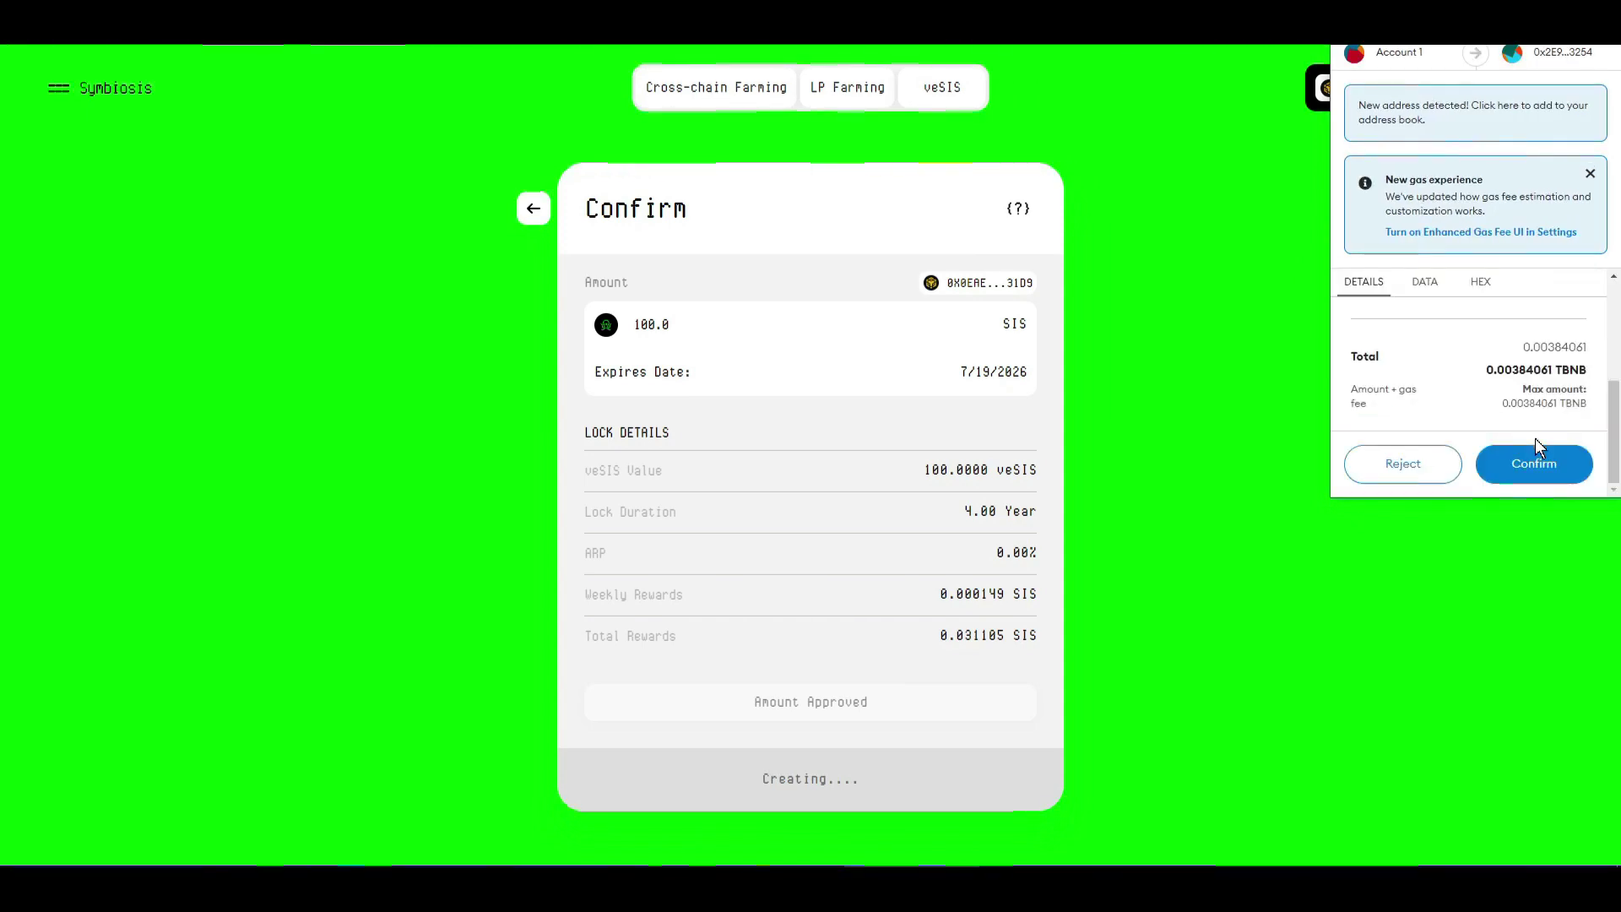
click(1508, 471)
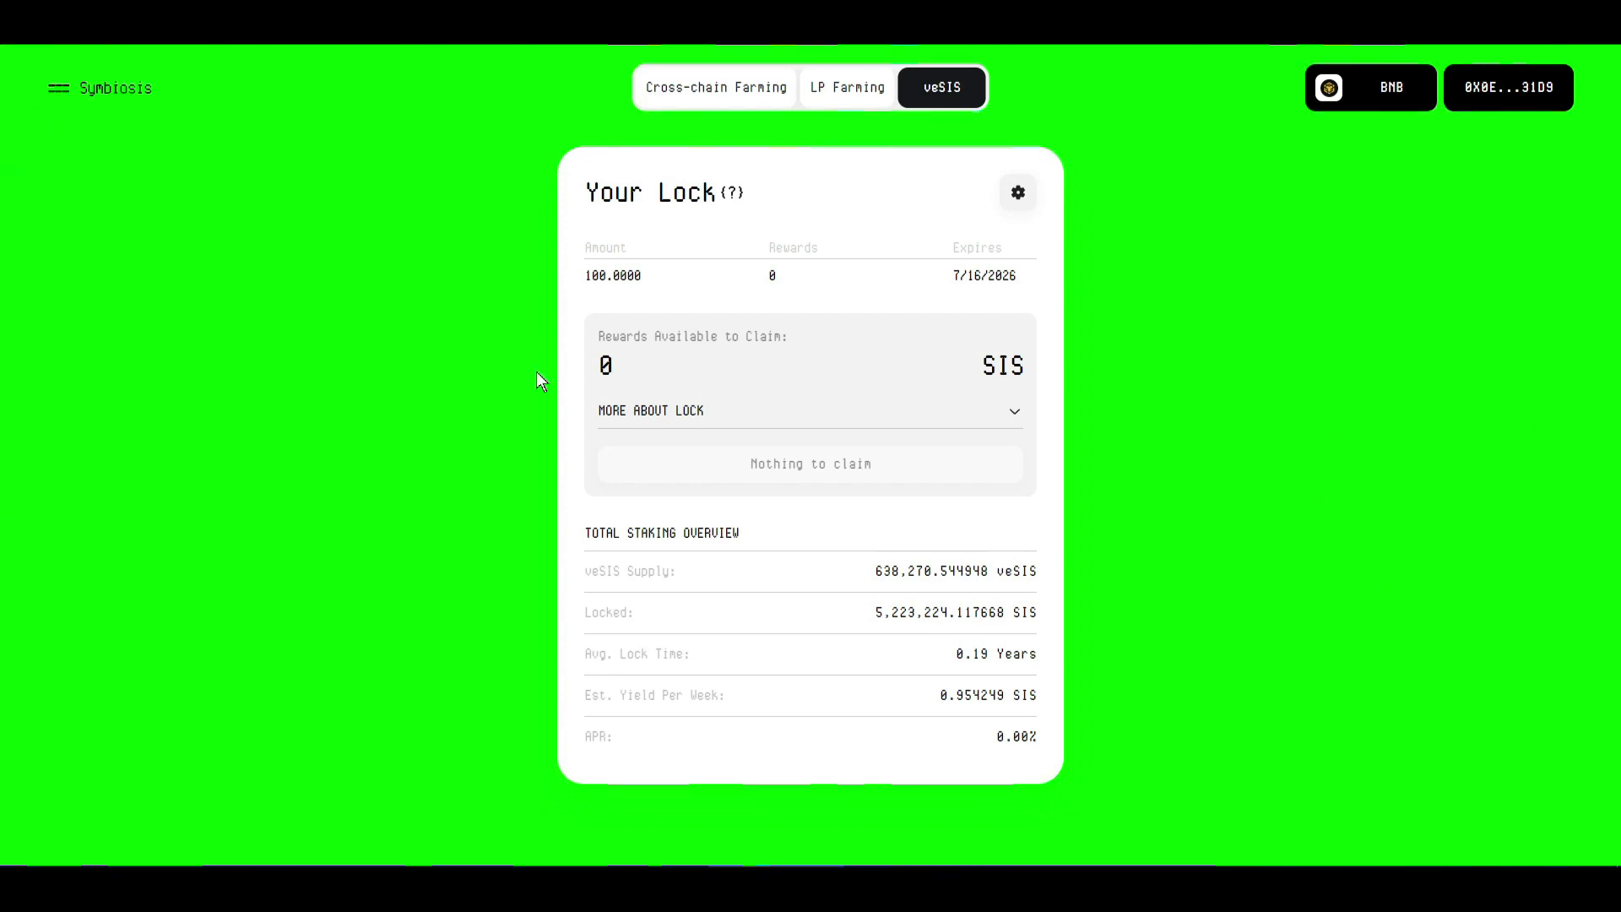
Step: Open the Symbiosis Discord community from the site's navigation menu
click(69, 91)
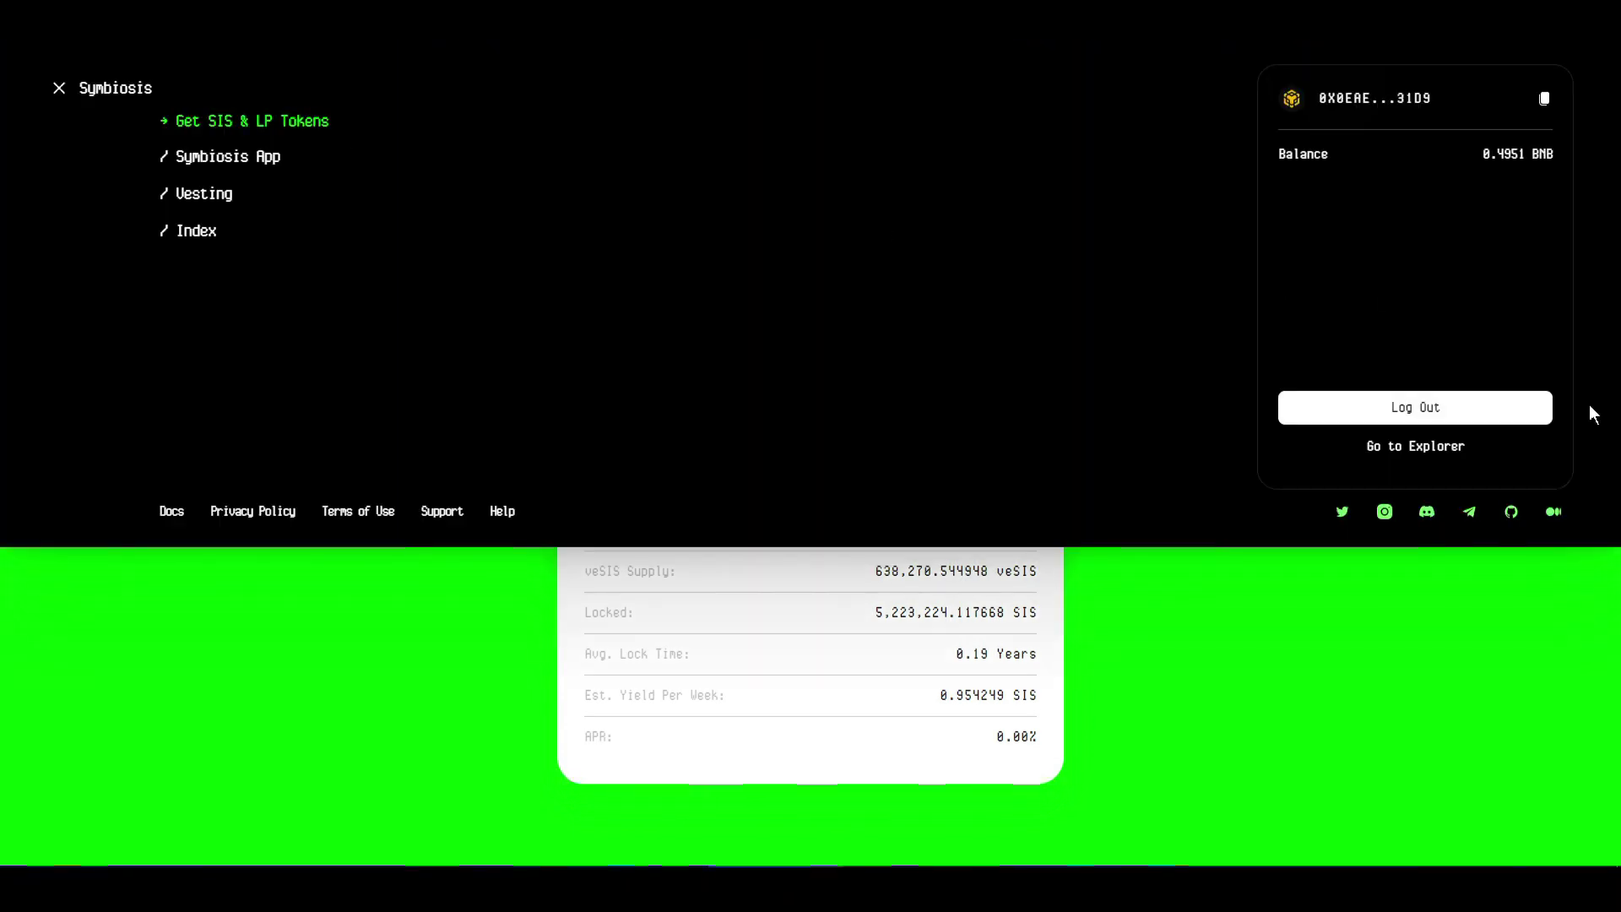
click(1427, 522)
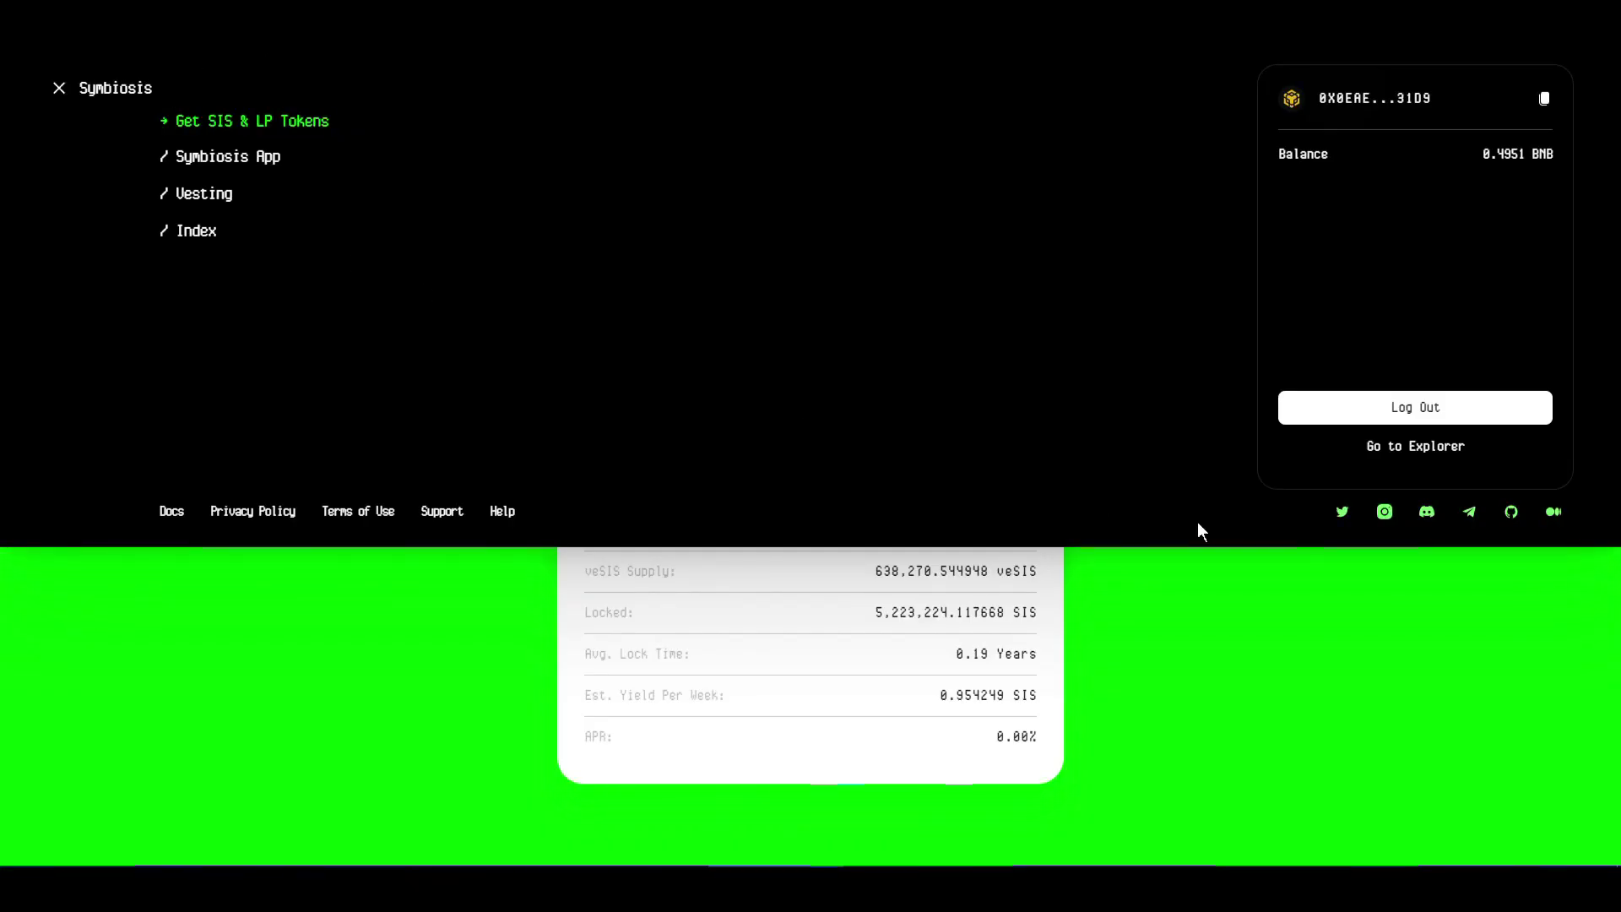
Step: Close the Symbiosis menu overlay to show the 100.0000 SIS lock again
click(1225, 615)
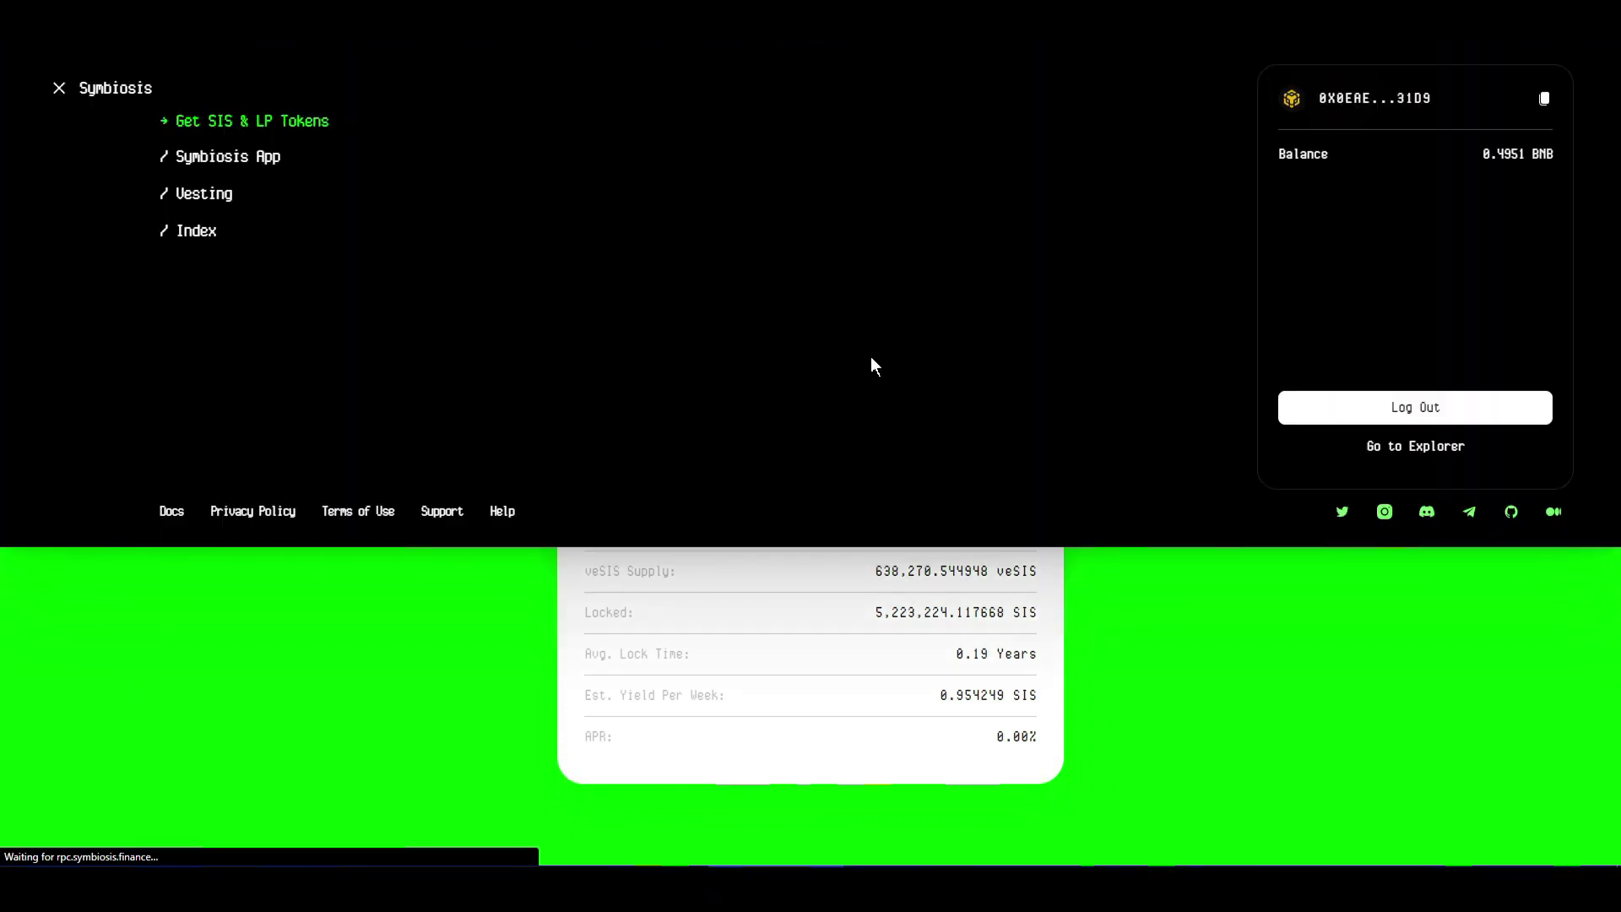
Step: Recheck the active lock, then move to the Medium article on locking SIS for veSIS
click(871, 365)
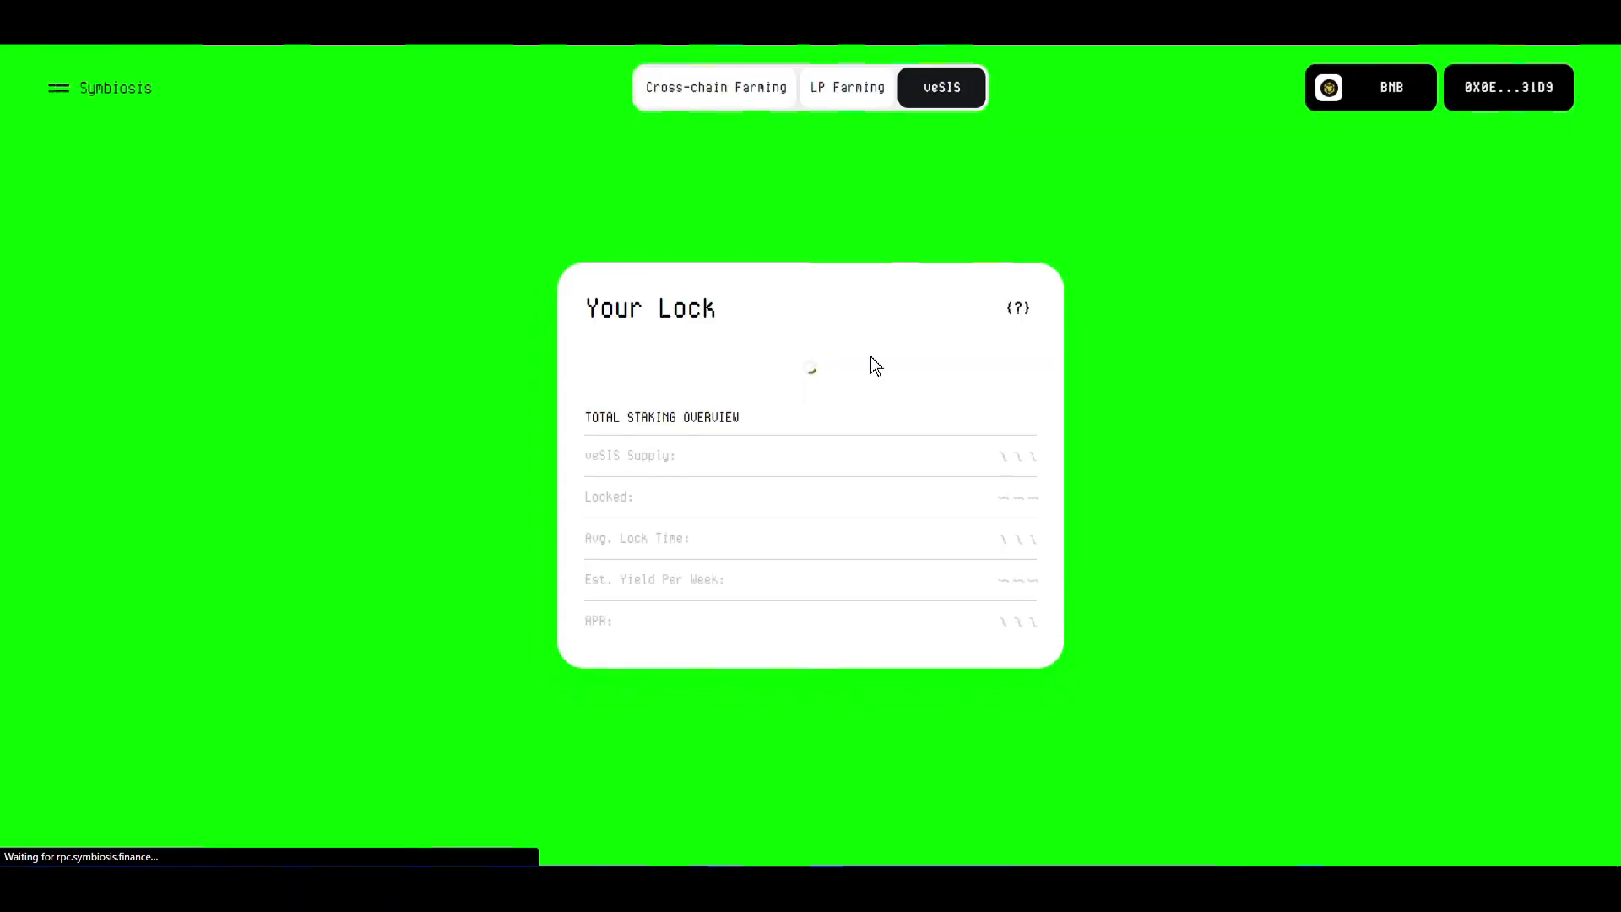
click(59, 88)
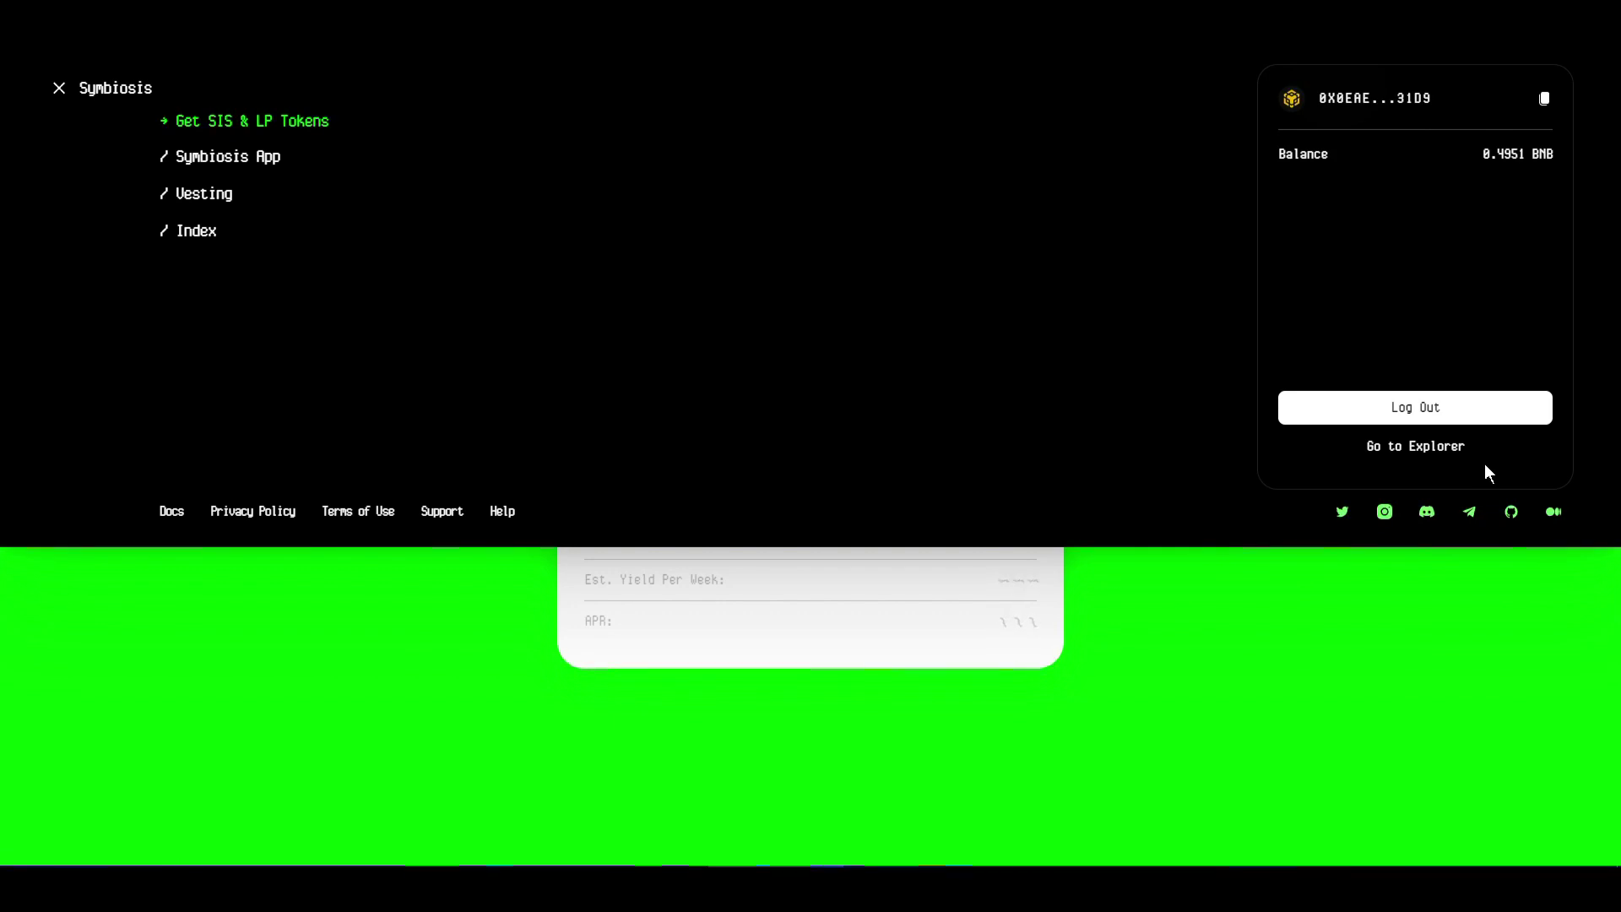
click(1290, 790)
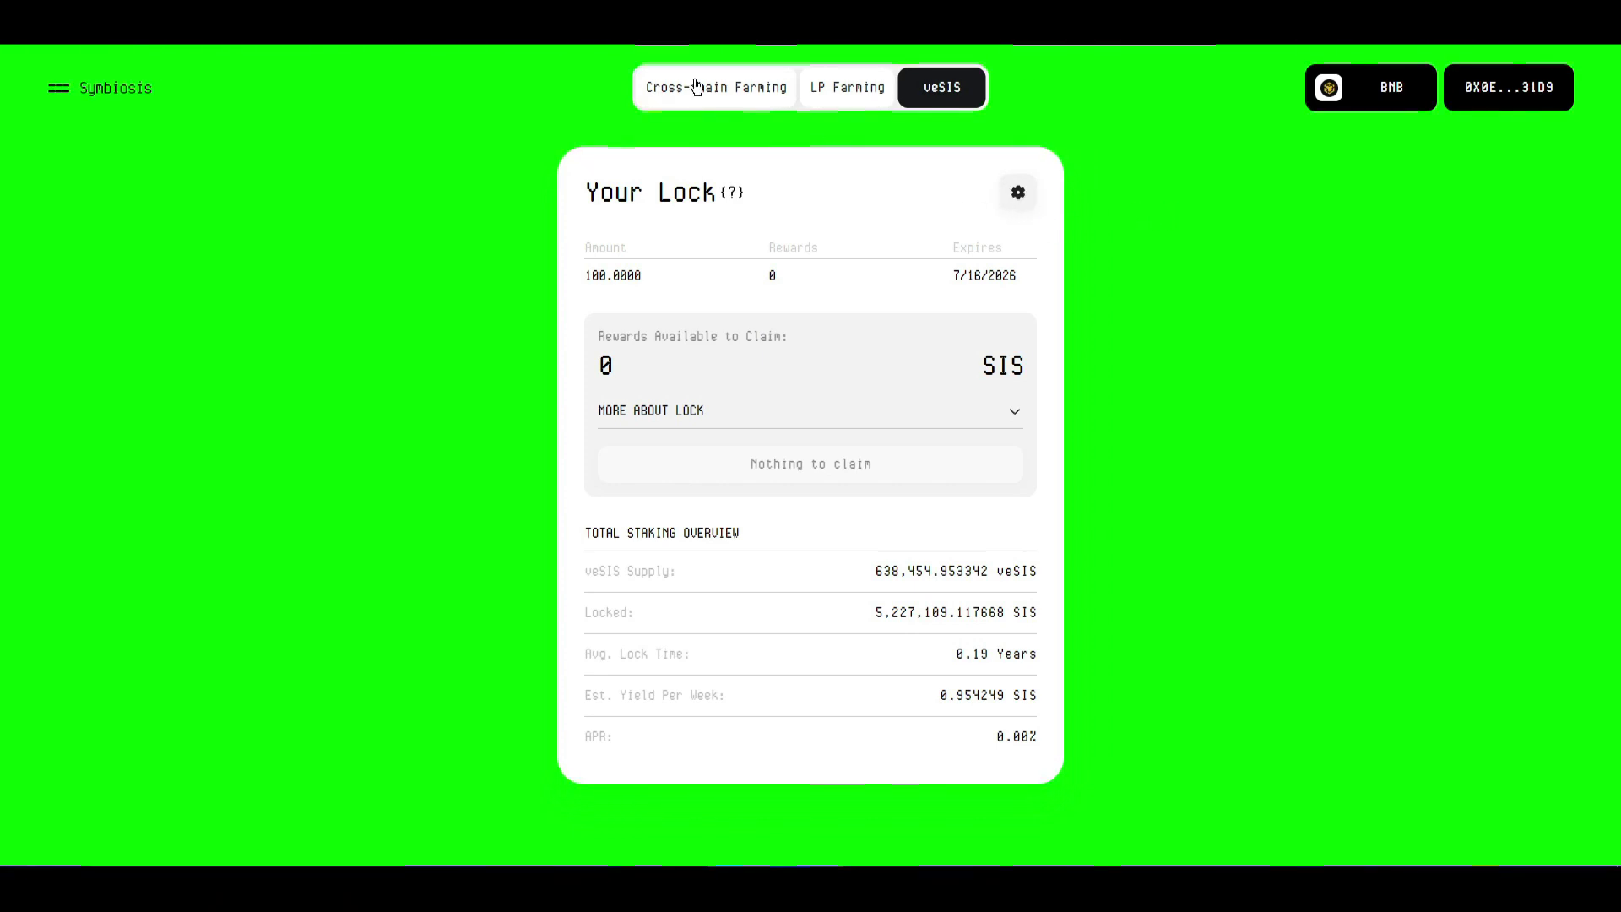
key(ctrl+w)
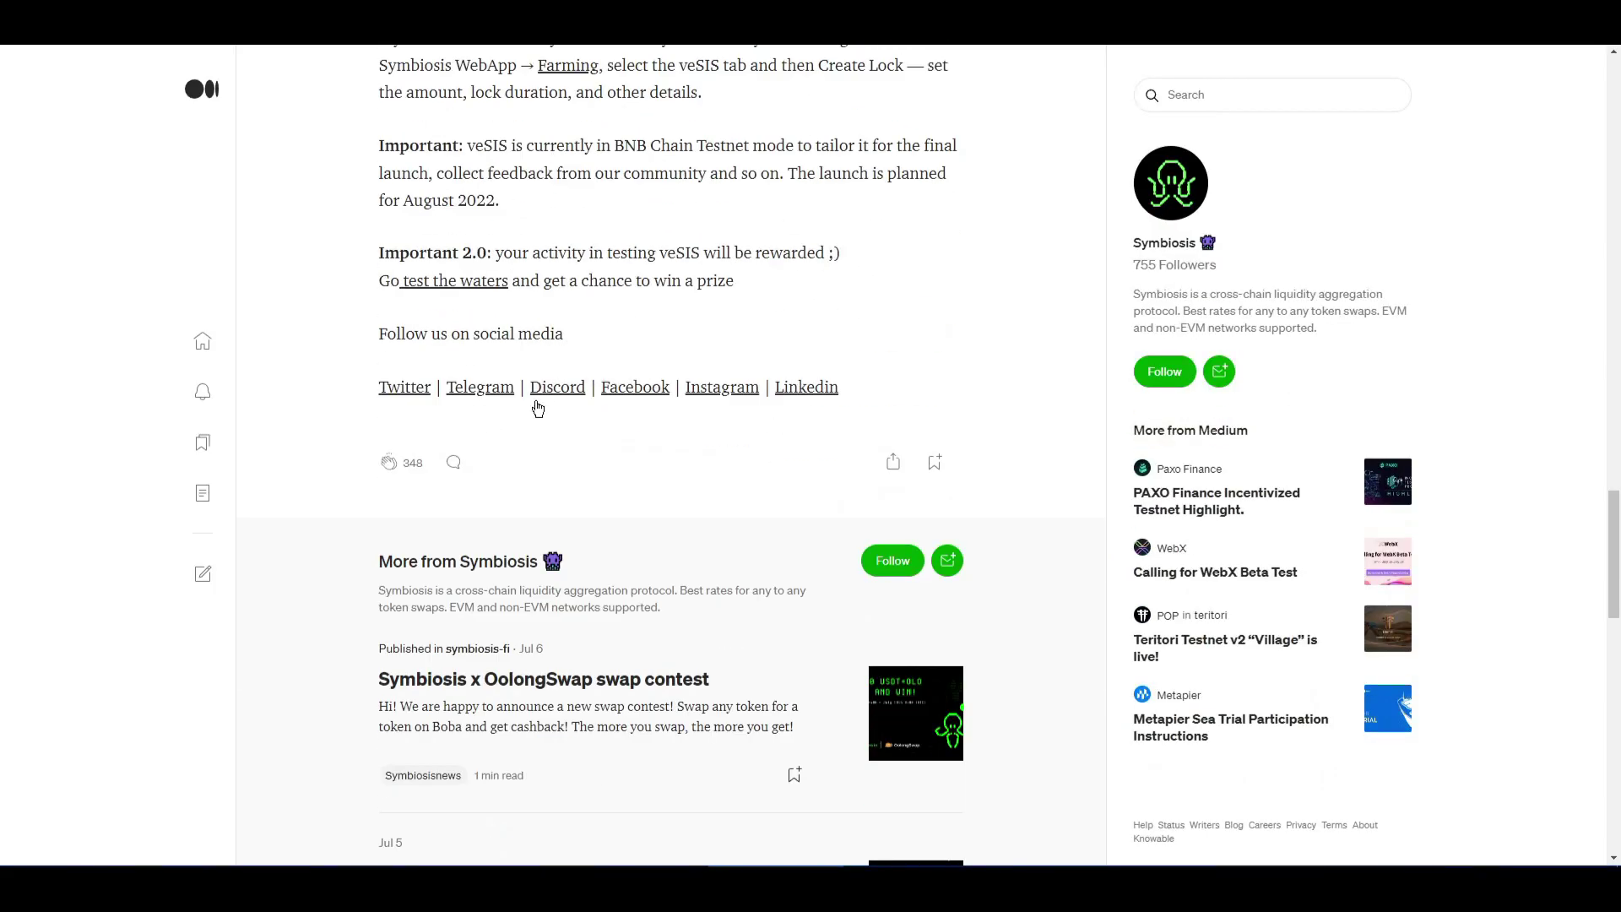
scroll(642, 397, up, 1)
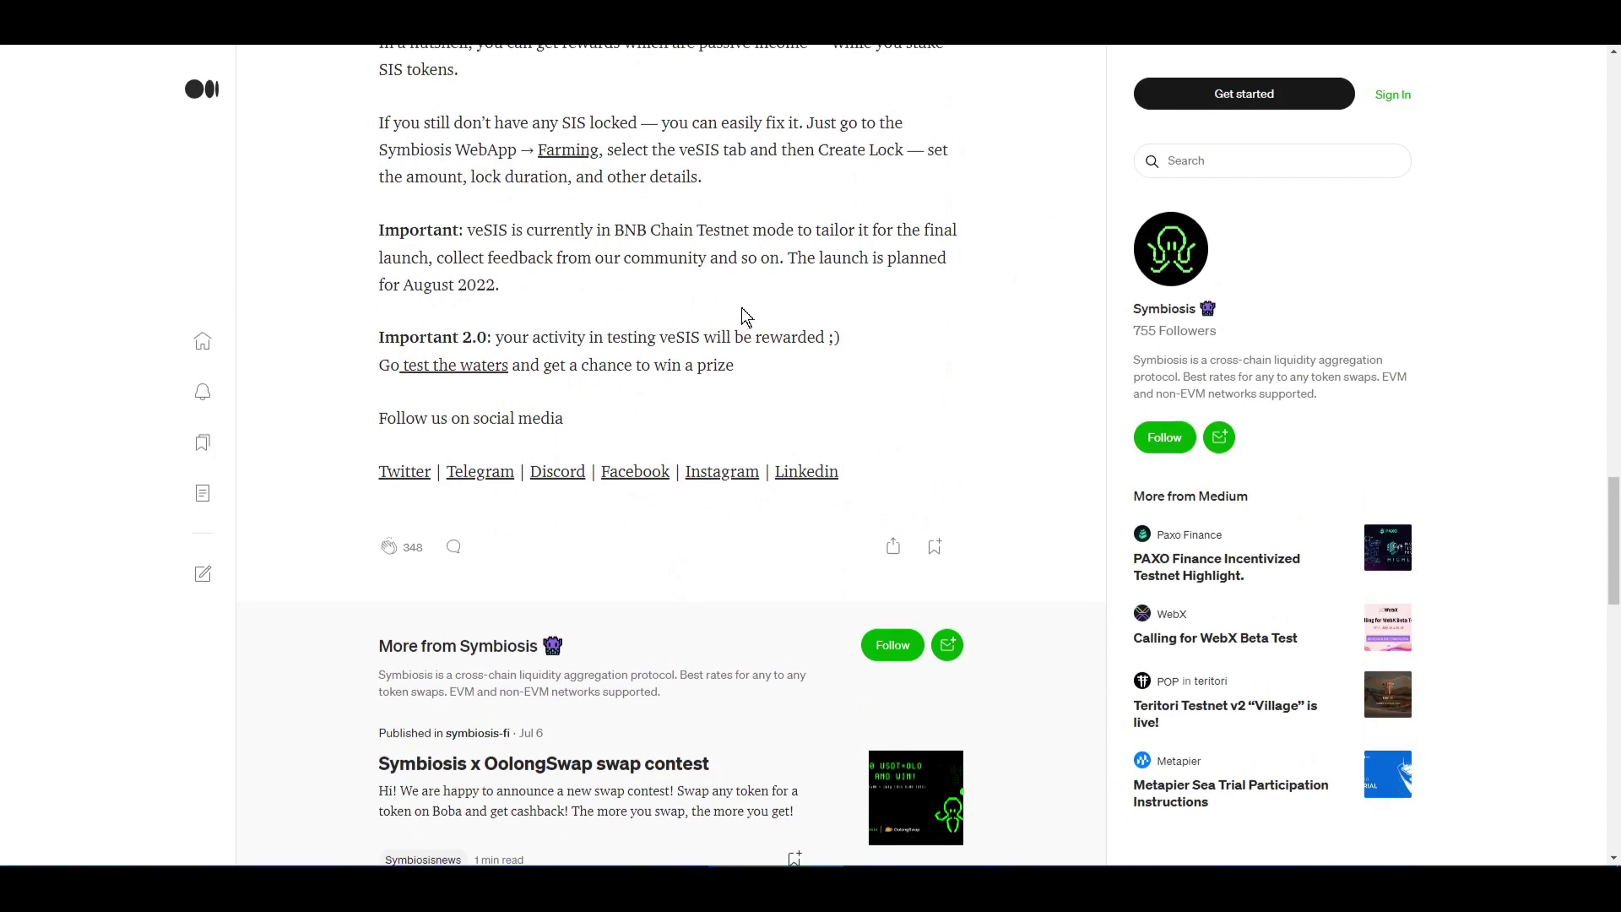